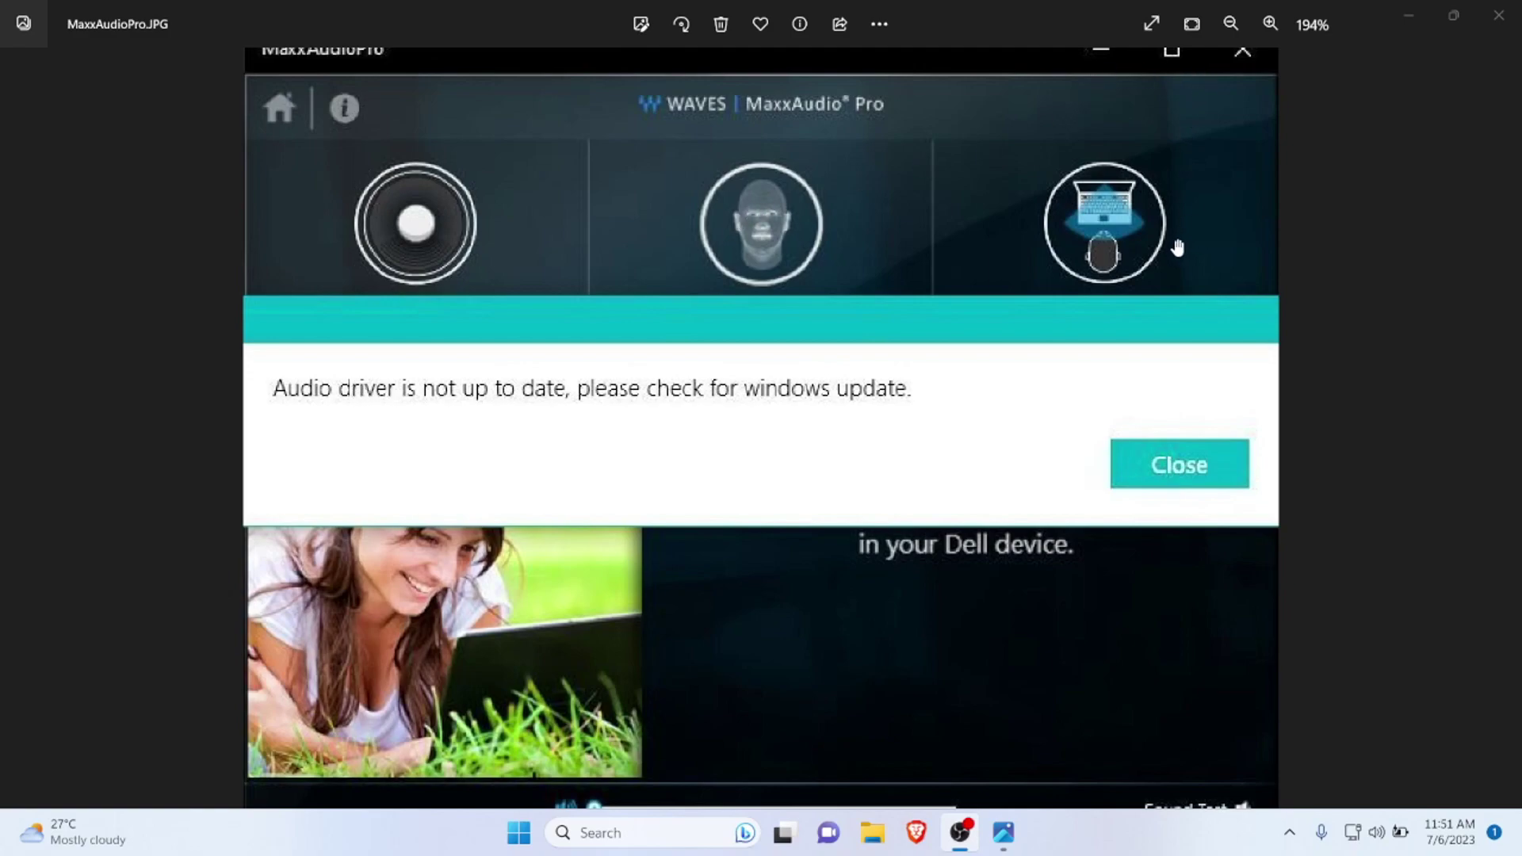
# Restore the maximized MaxxAudioPro.JPG Photos window to a smaller window.
pyautogui.moveTo(1444, 24)
pyautogui.click(1456, 16)
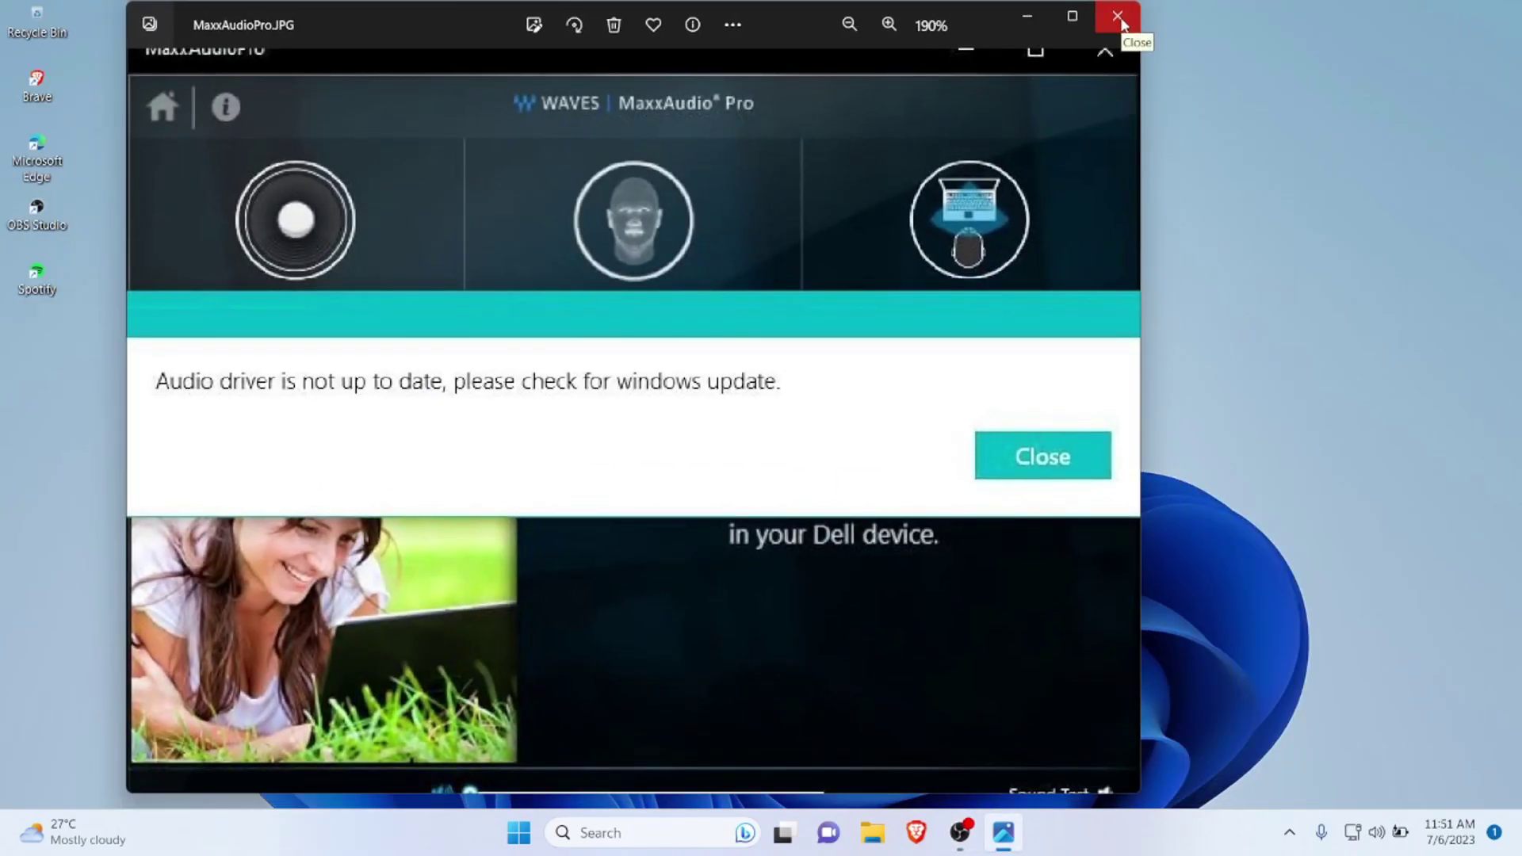
# Remove the pinned MaxxAudioPro app via its Start menu Uninstall option, confirming the prompt.
pyautogui.click(520, 833)
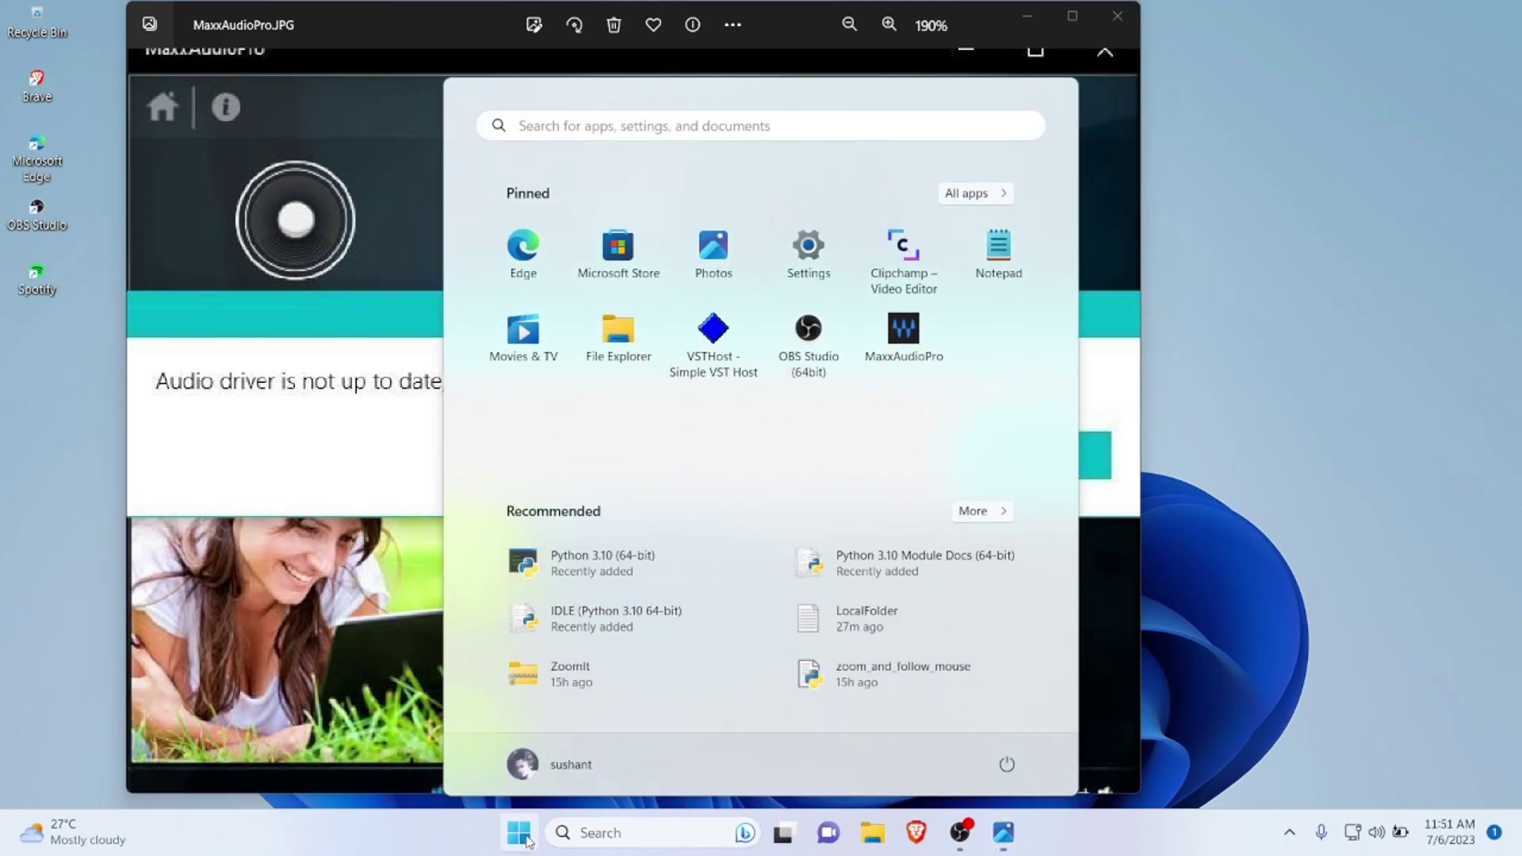
pyautogui.rightClick(903, 350)
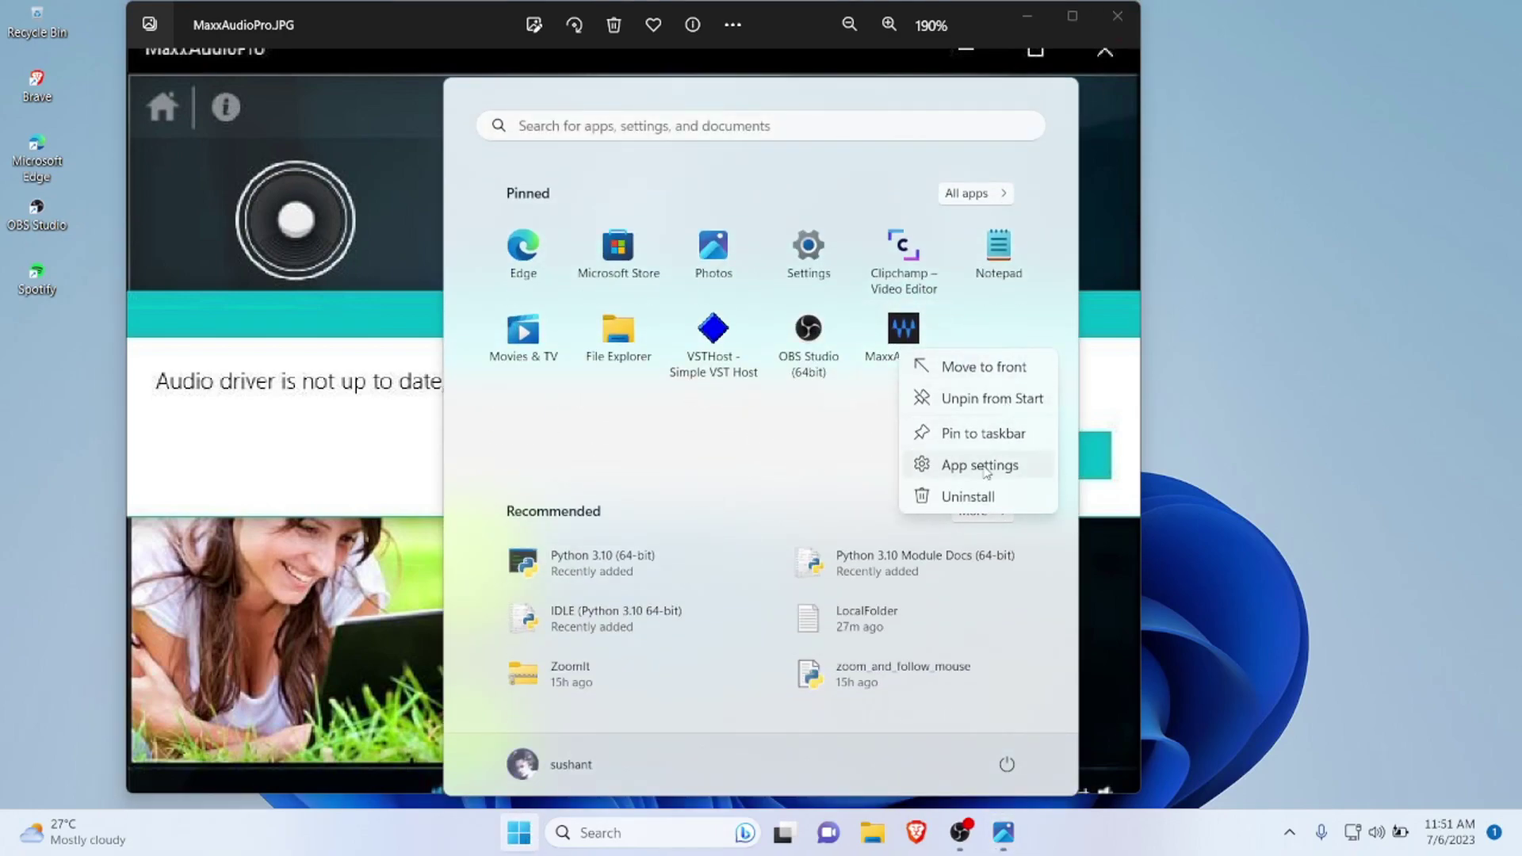
pyautogui.click(968, 497)
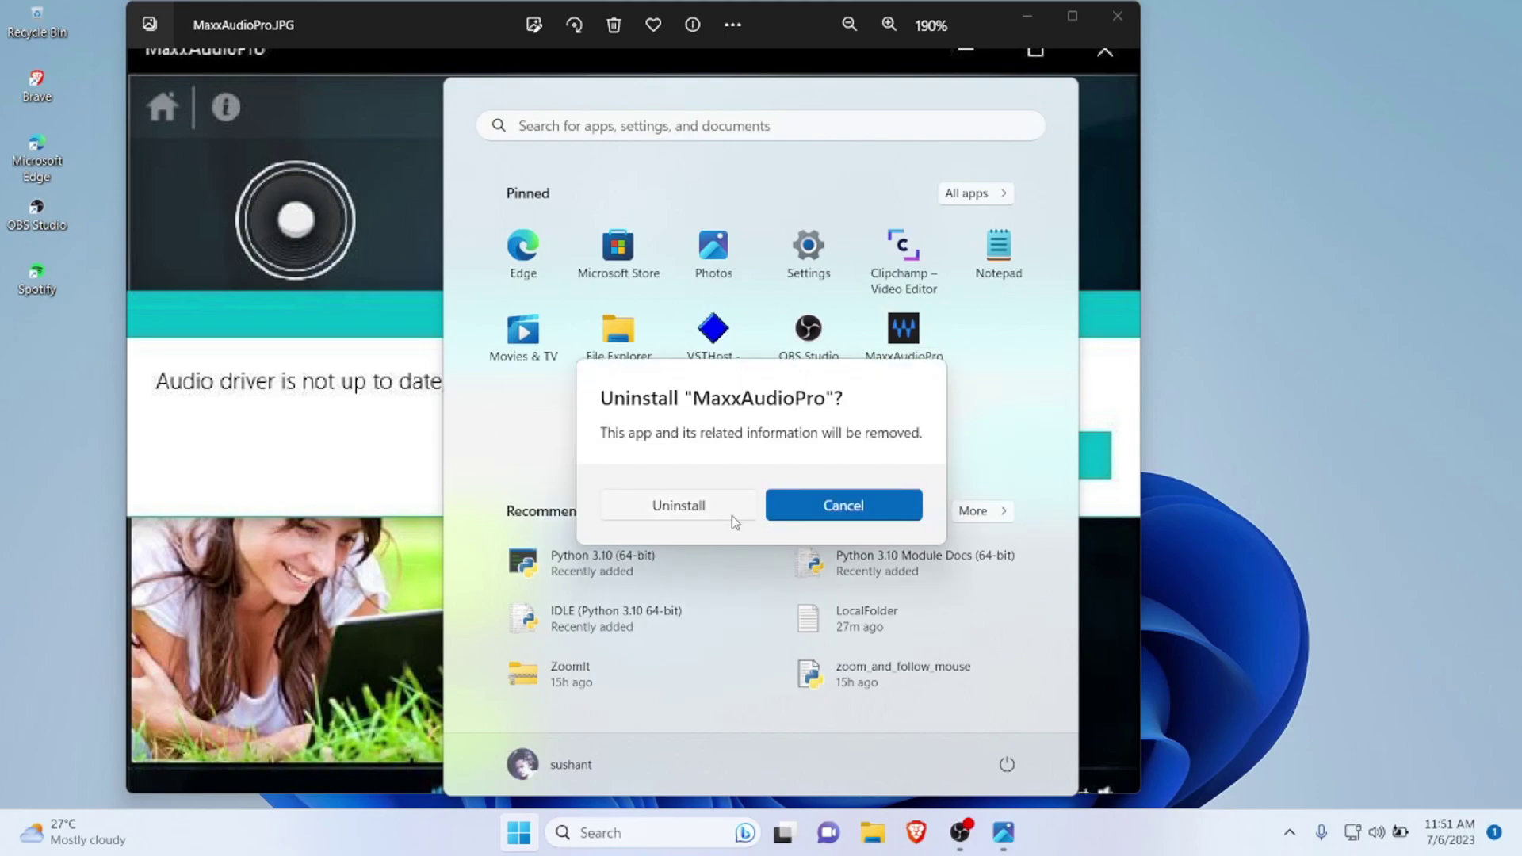
pyautogui.click(678, 506)
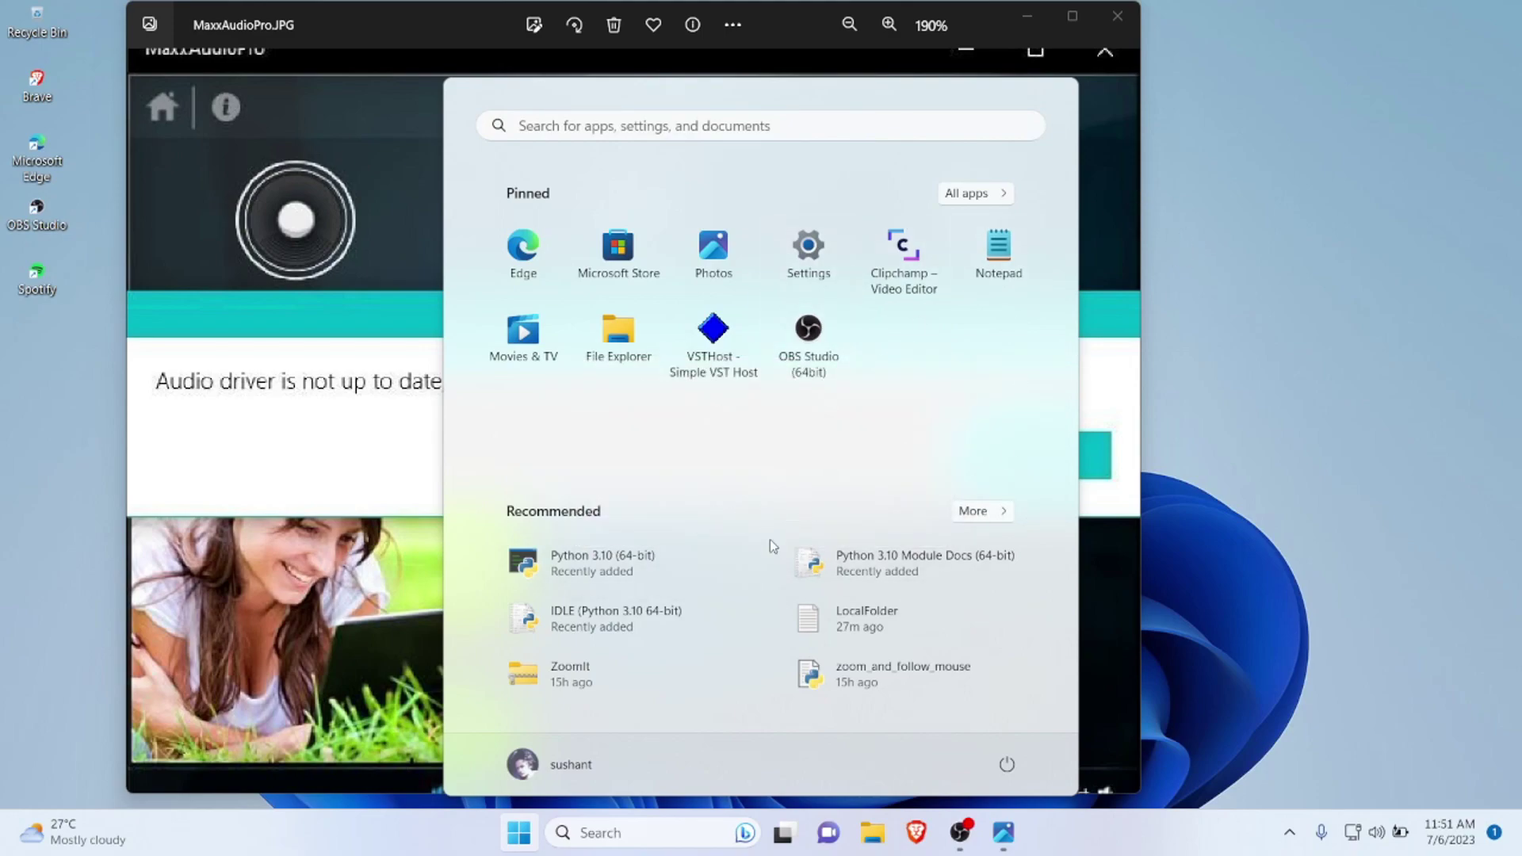
# Launch Device Manager from the Start button's quick menu.
pyautogui.rightClick(520, 832)
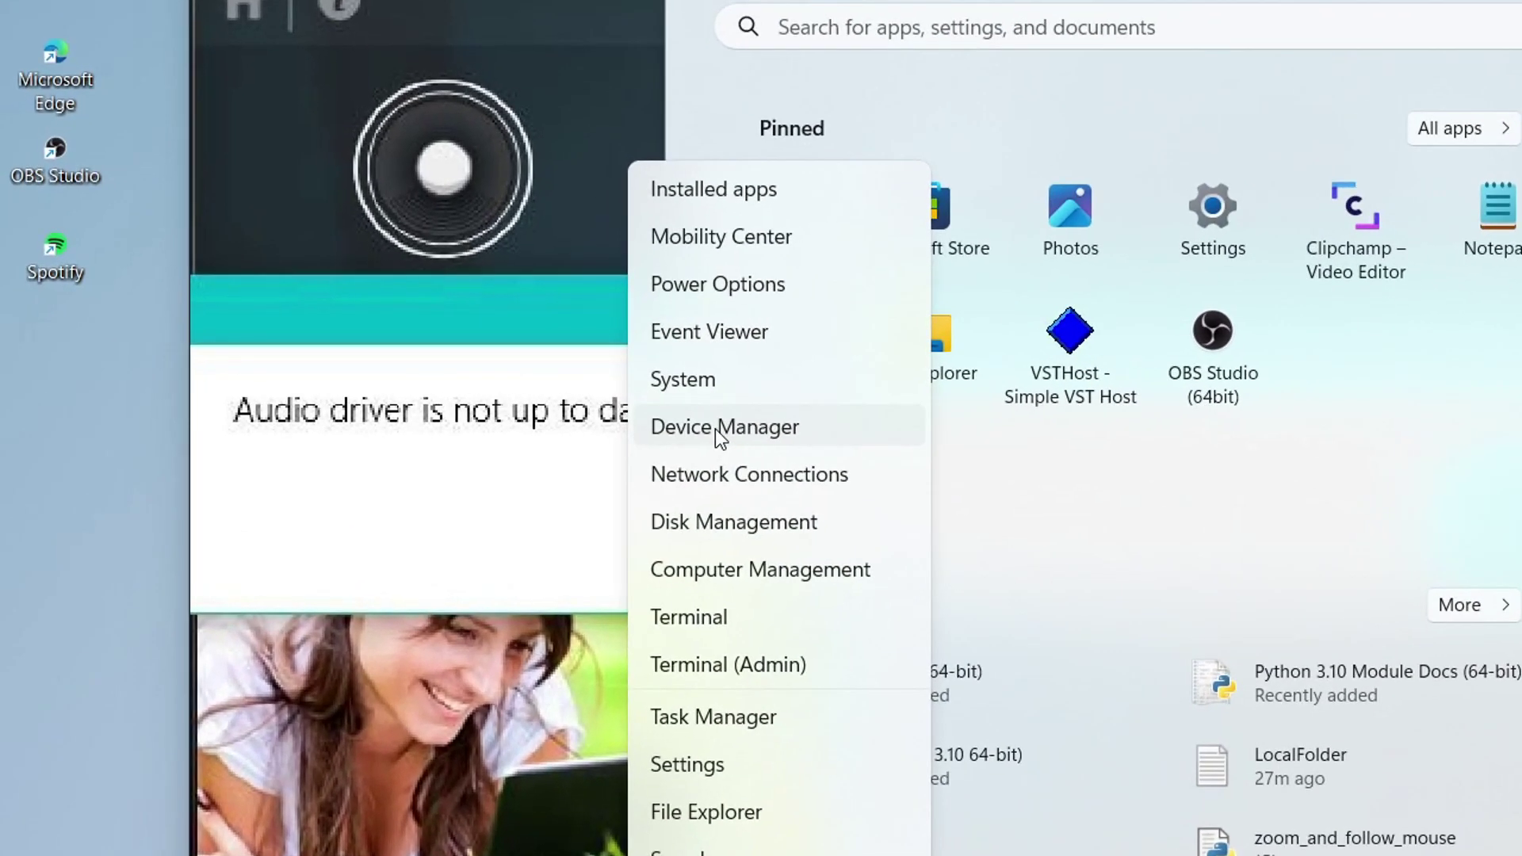
pyautogui.click(716, 430)
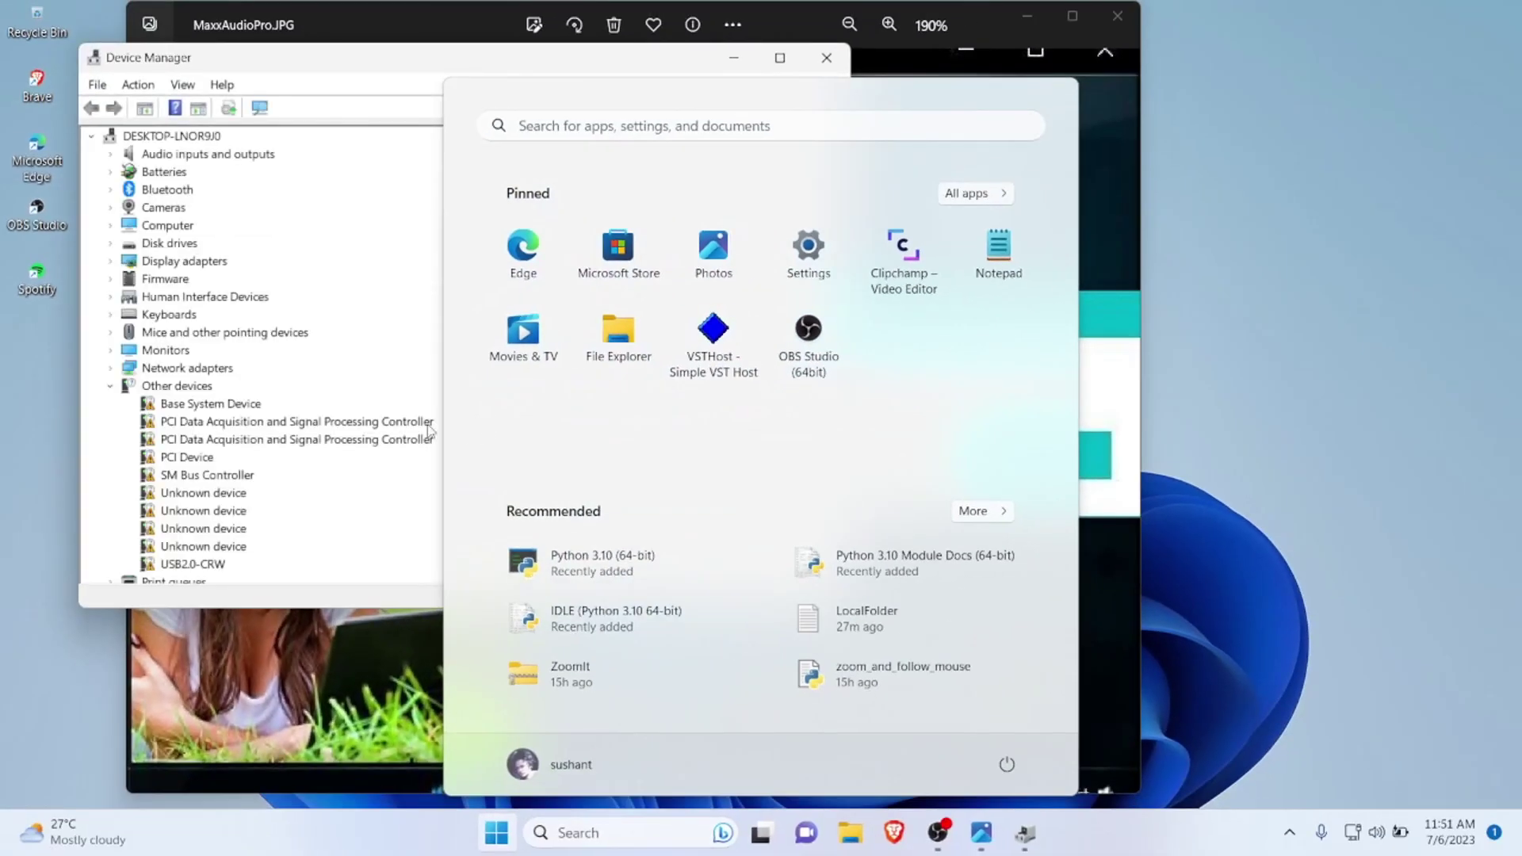
pyautogui.click(1214, 201)
pyautogui.moveTo(614, 68); pyautogui.dragTo(778, 68)
# Expand Sound, video and game controllers and select Realtek(R) Audio.
pyautogui.scroll(-3, 436, 422)
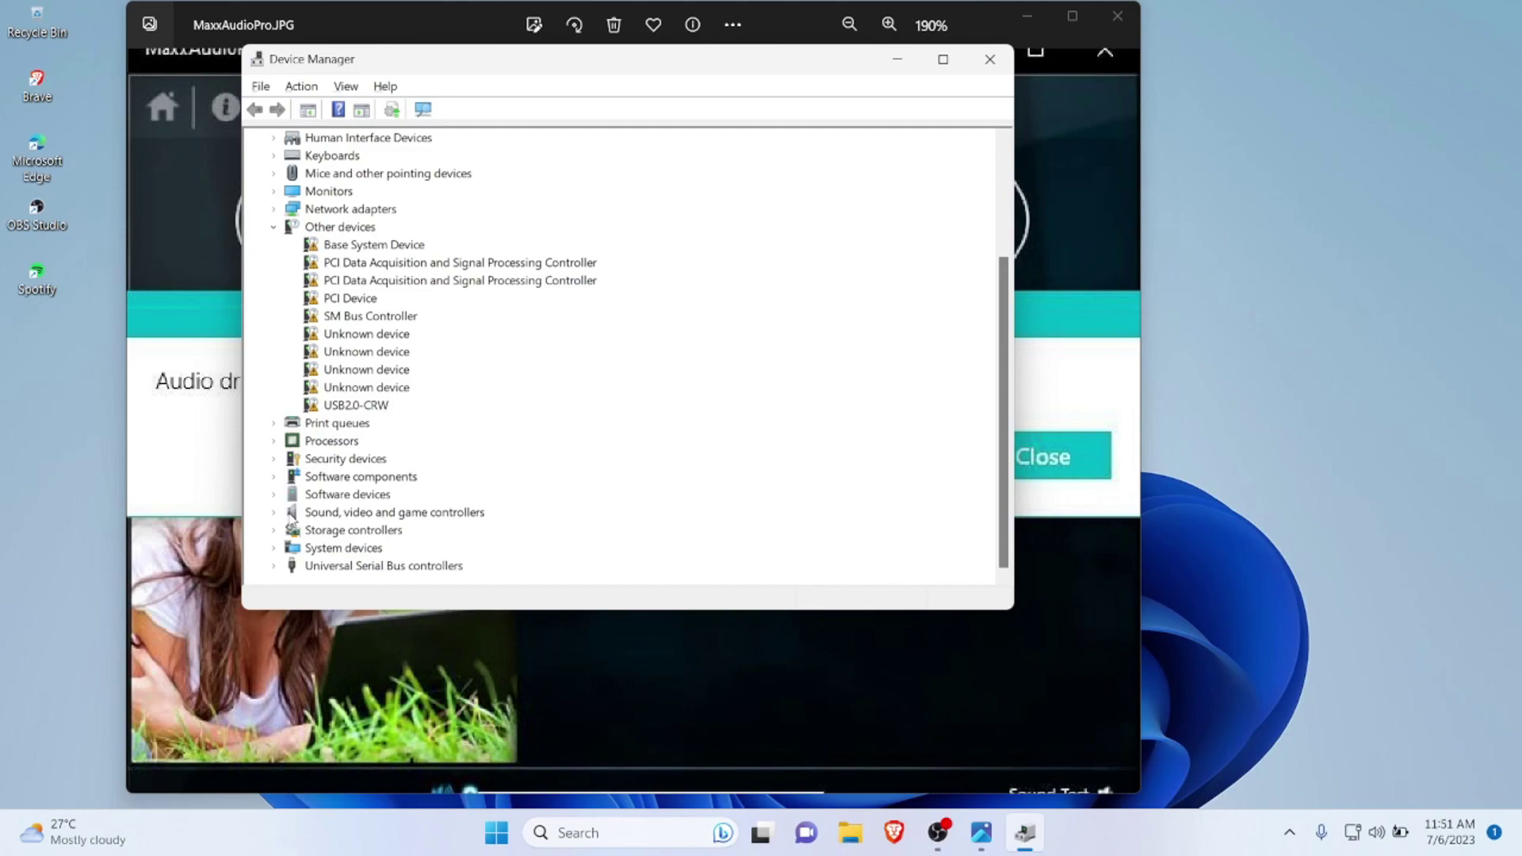
pyautogui.click(396, 514)
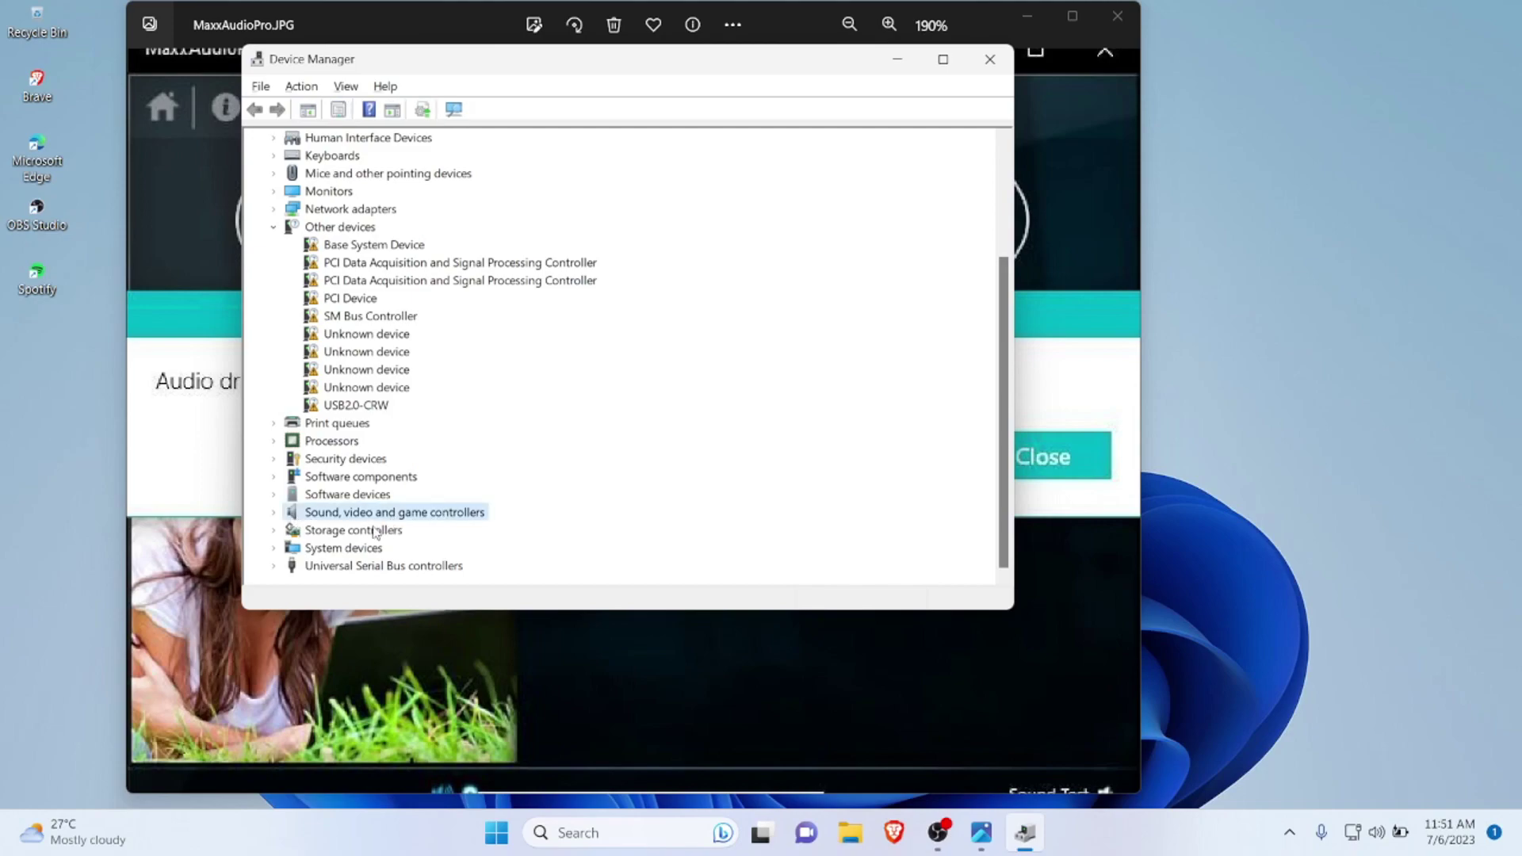
pyautogui.click(279, 515)
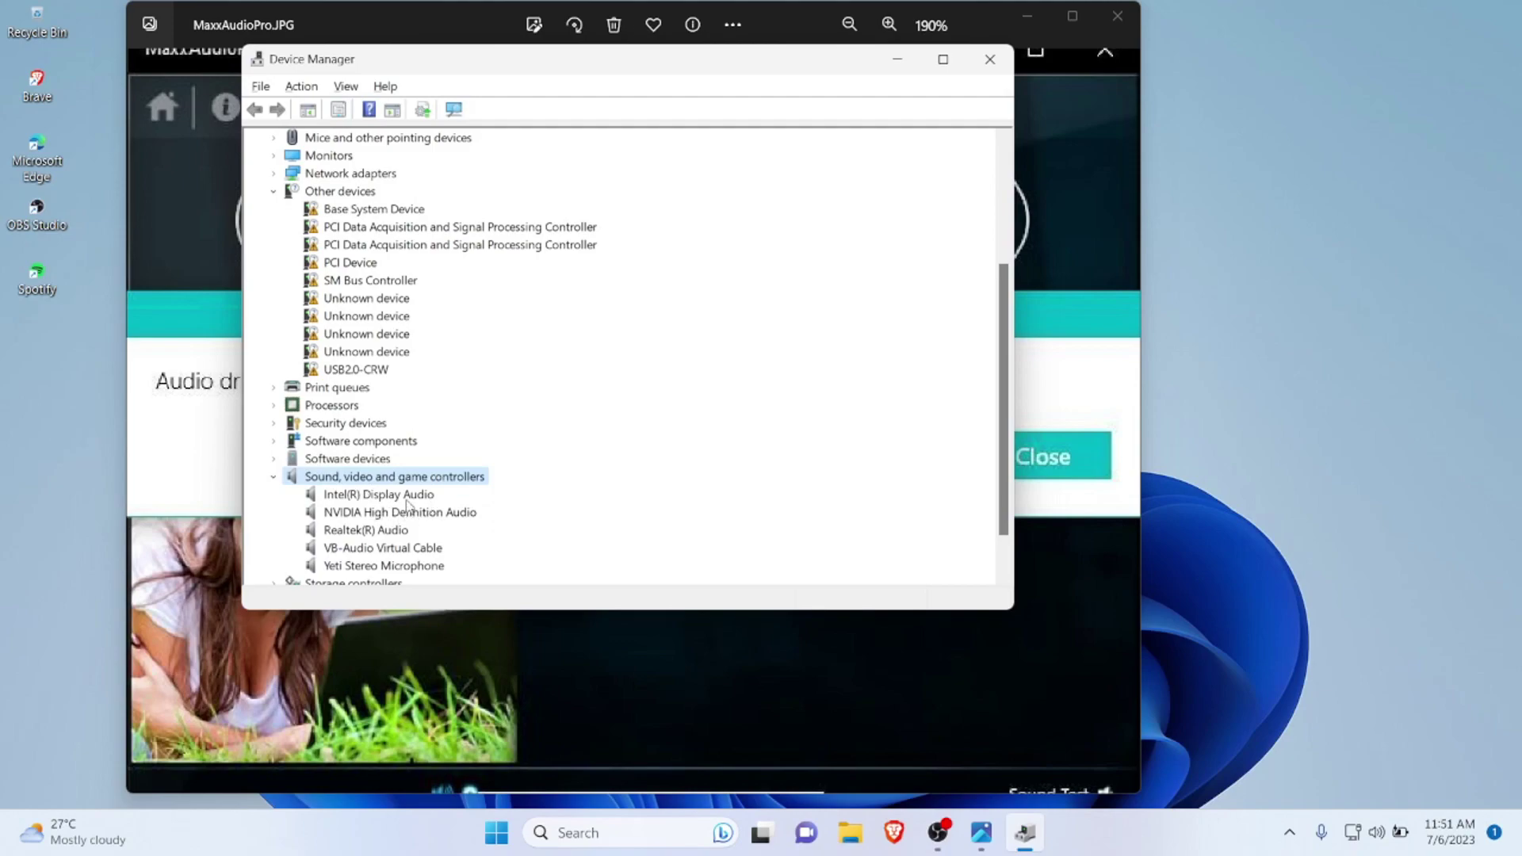
pyautogui.scroll(-1, 389, 499)
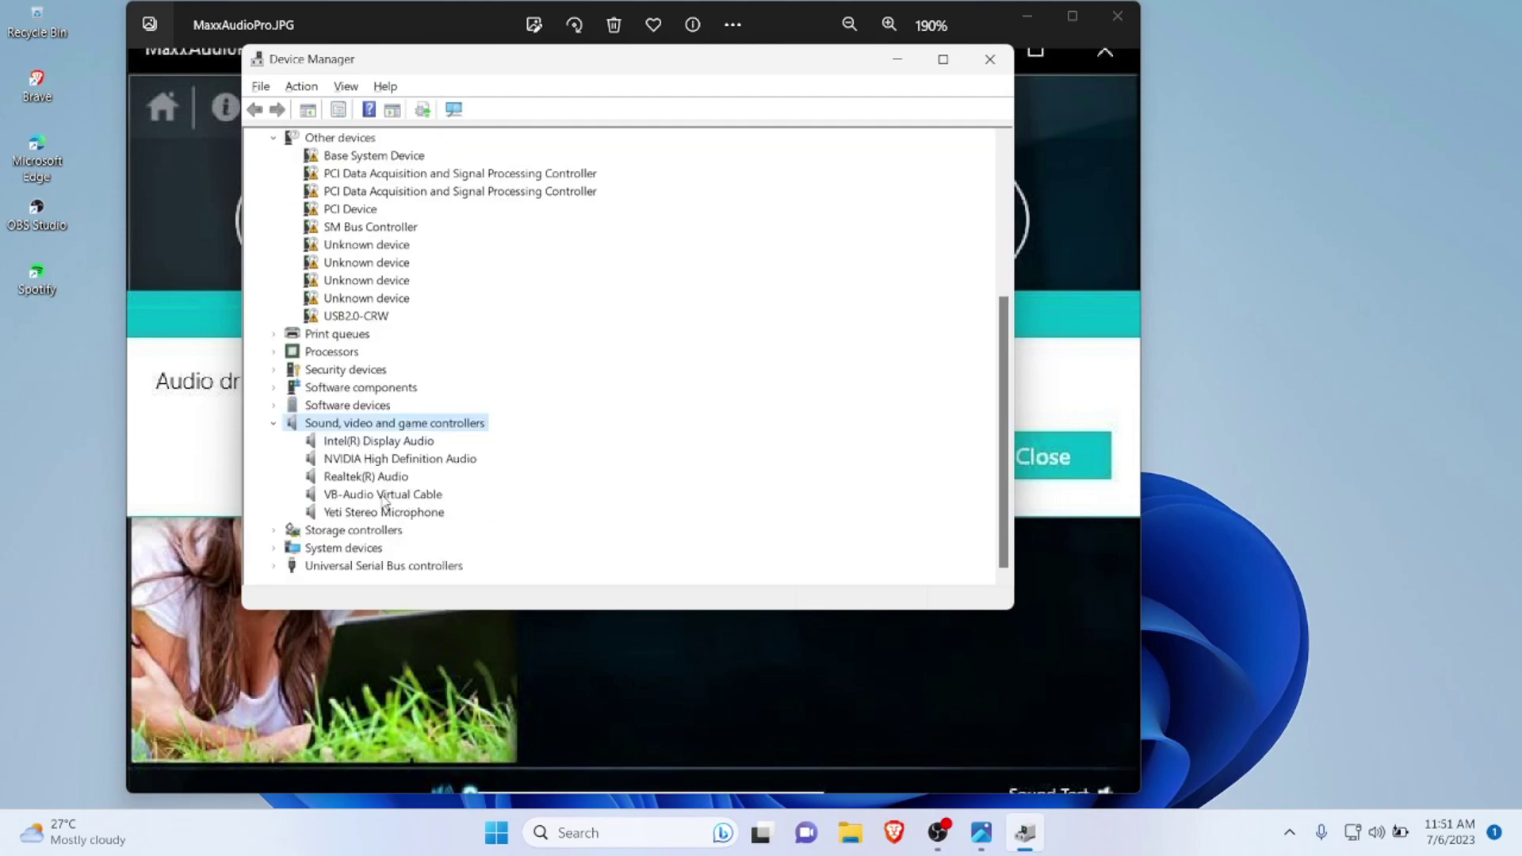
pyautogui.click(376, 479)
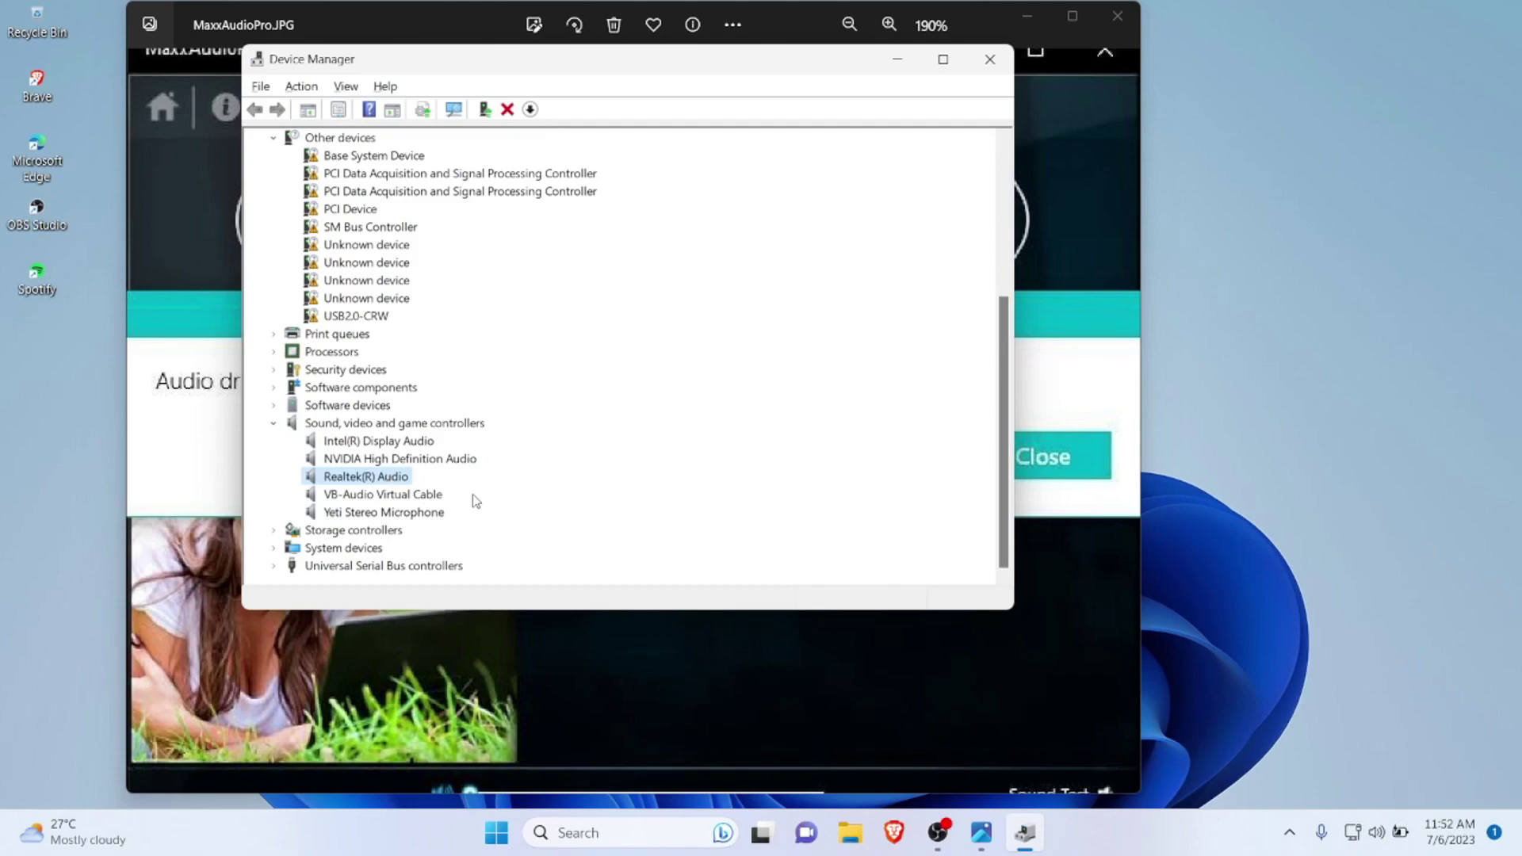
# Uninstall the Realtek(R) Audio device, decline the restart, and minimize Device Manager.
pyautogui.rightClick(386, 483)
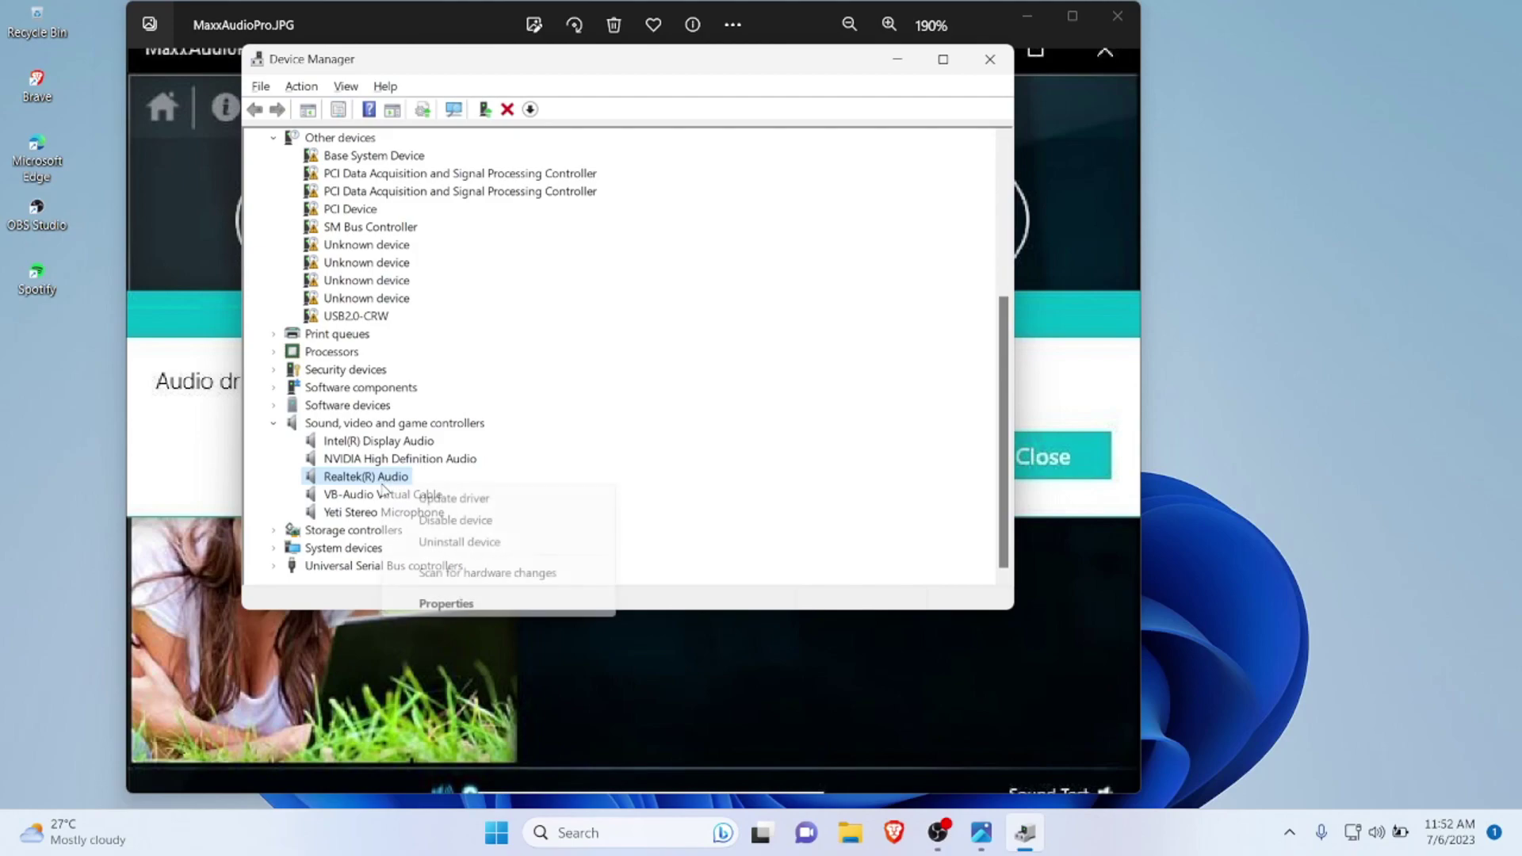
pyautogui.click(486, 545)
pyautogui.click(801, 491)
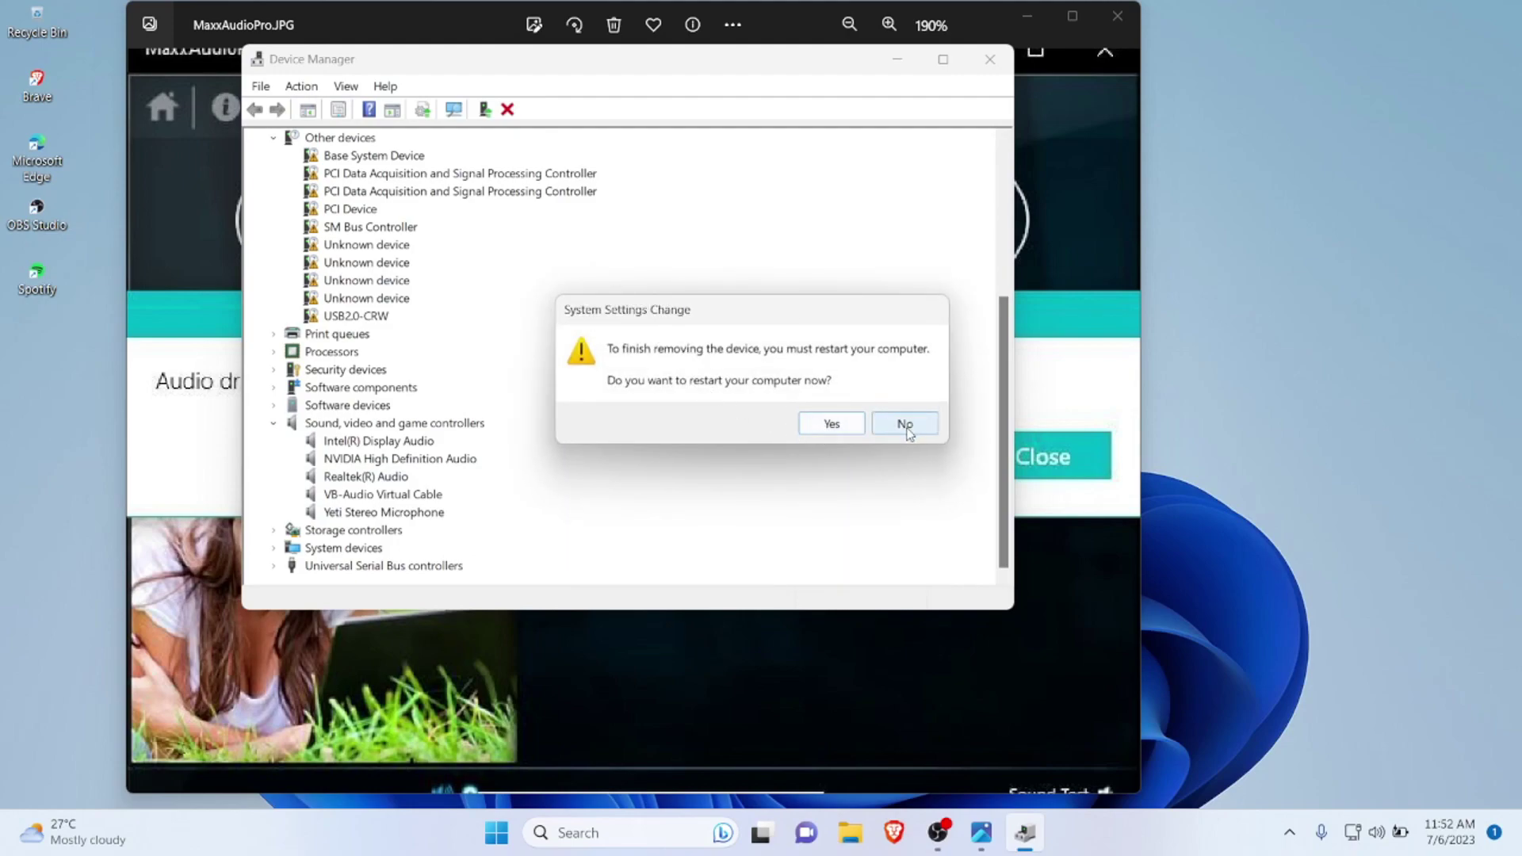
pyautogui.click(905, 425)
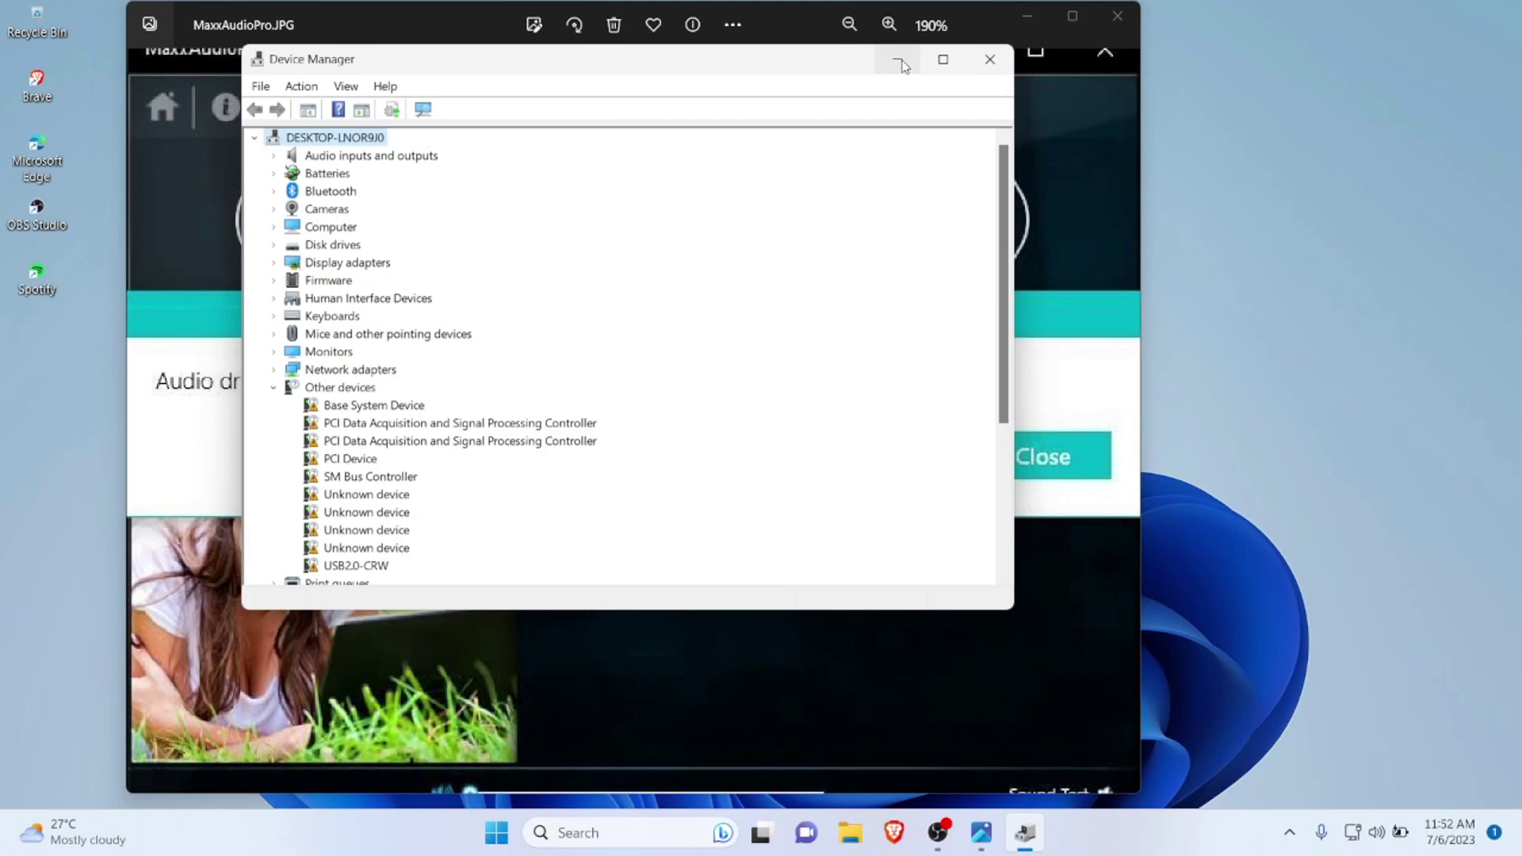
pyautogui.click(898, 61)
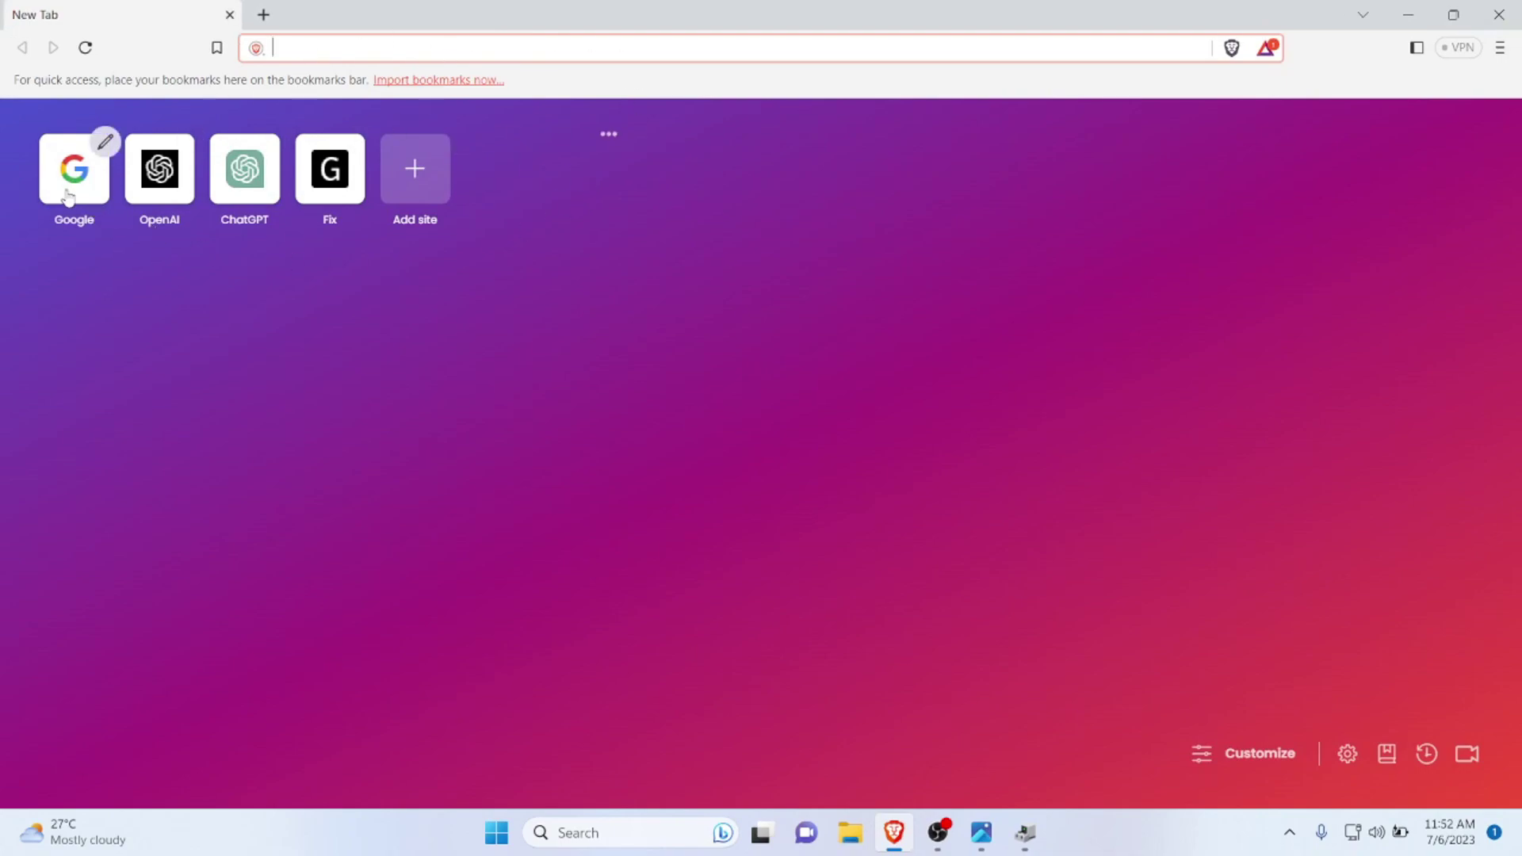
# Load Google's homepage from Brave's new tab tile and focus its search box.
pyautogui.click(73, 168)
pyautogui.click(617, 353)
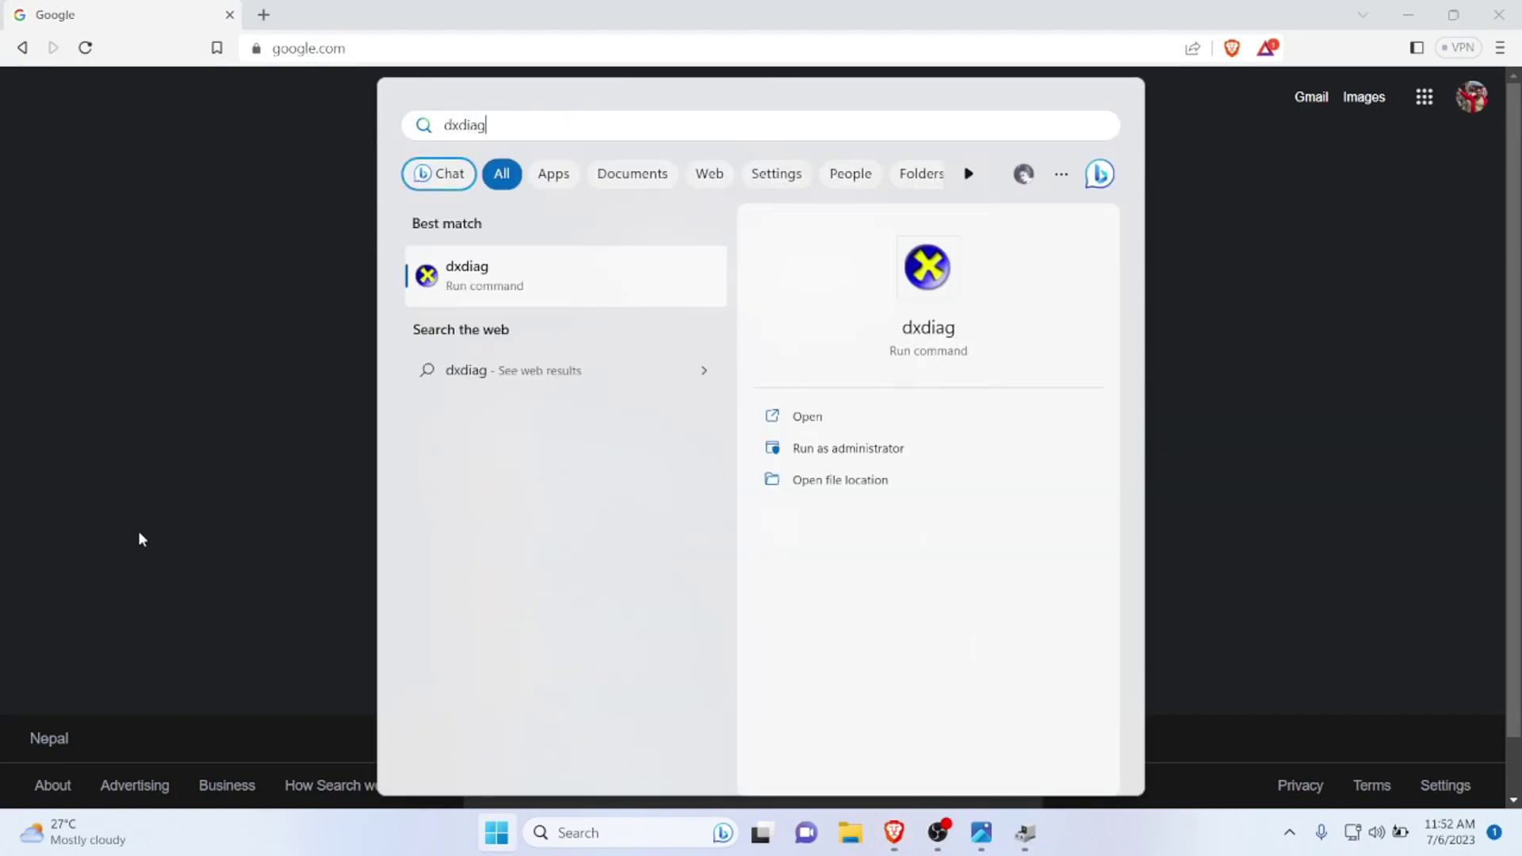
# Run dxdiag, dismiss its sound-info error, note System Model G3 3579, then return to Brave.
pyautogui.press('Return')
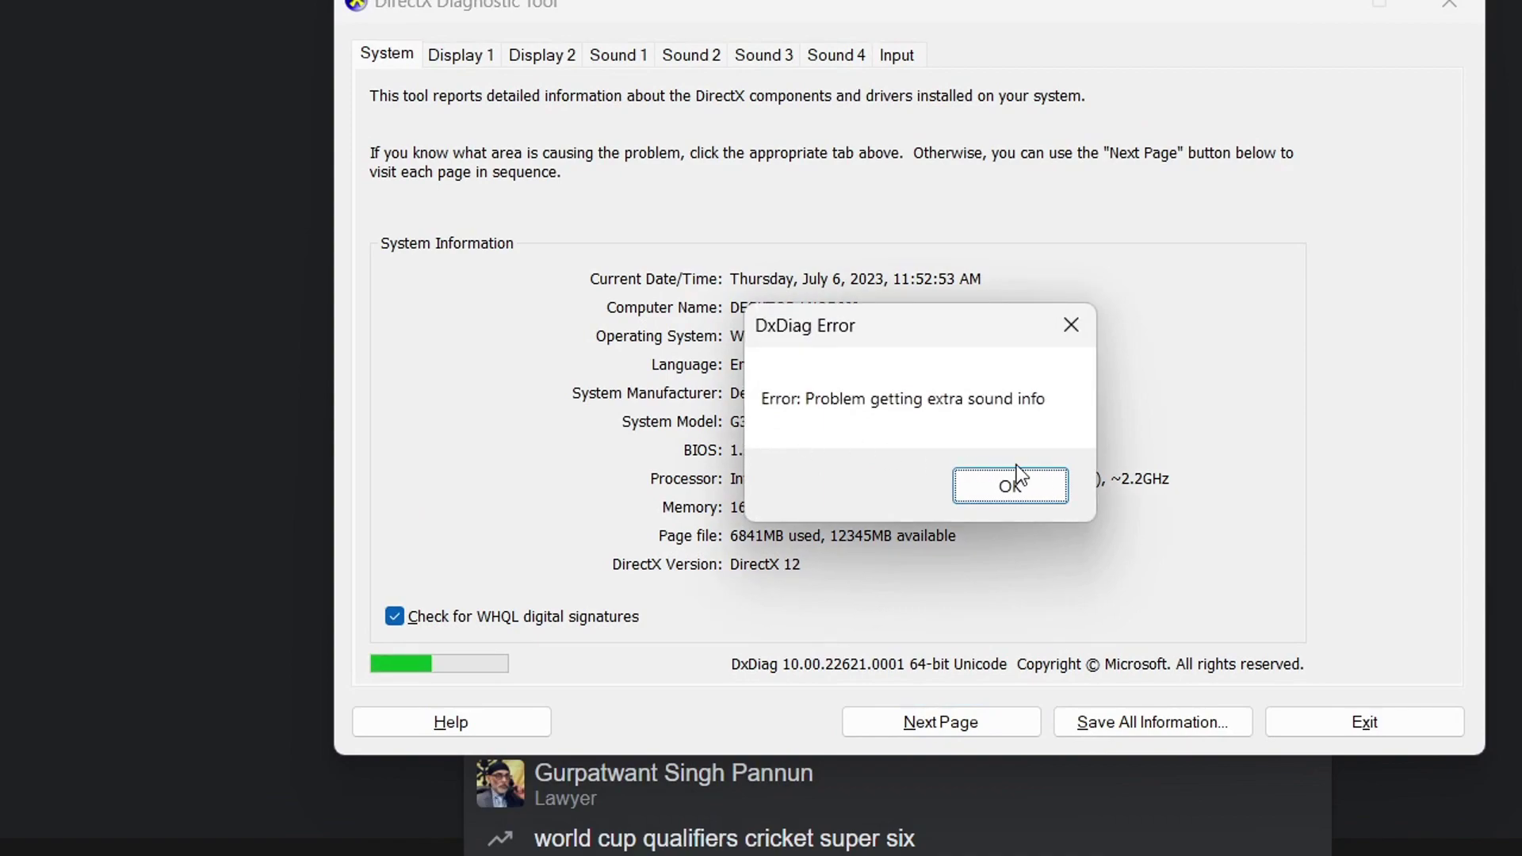
pyautogui.click(1044, 485)
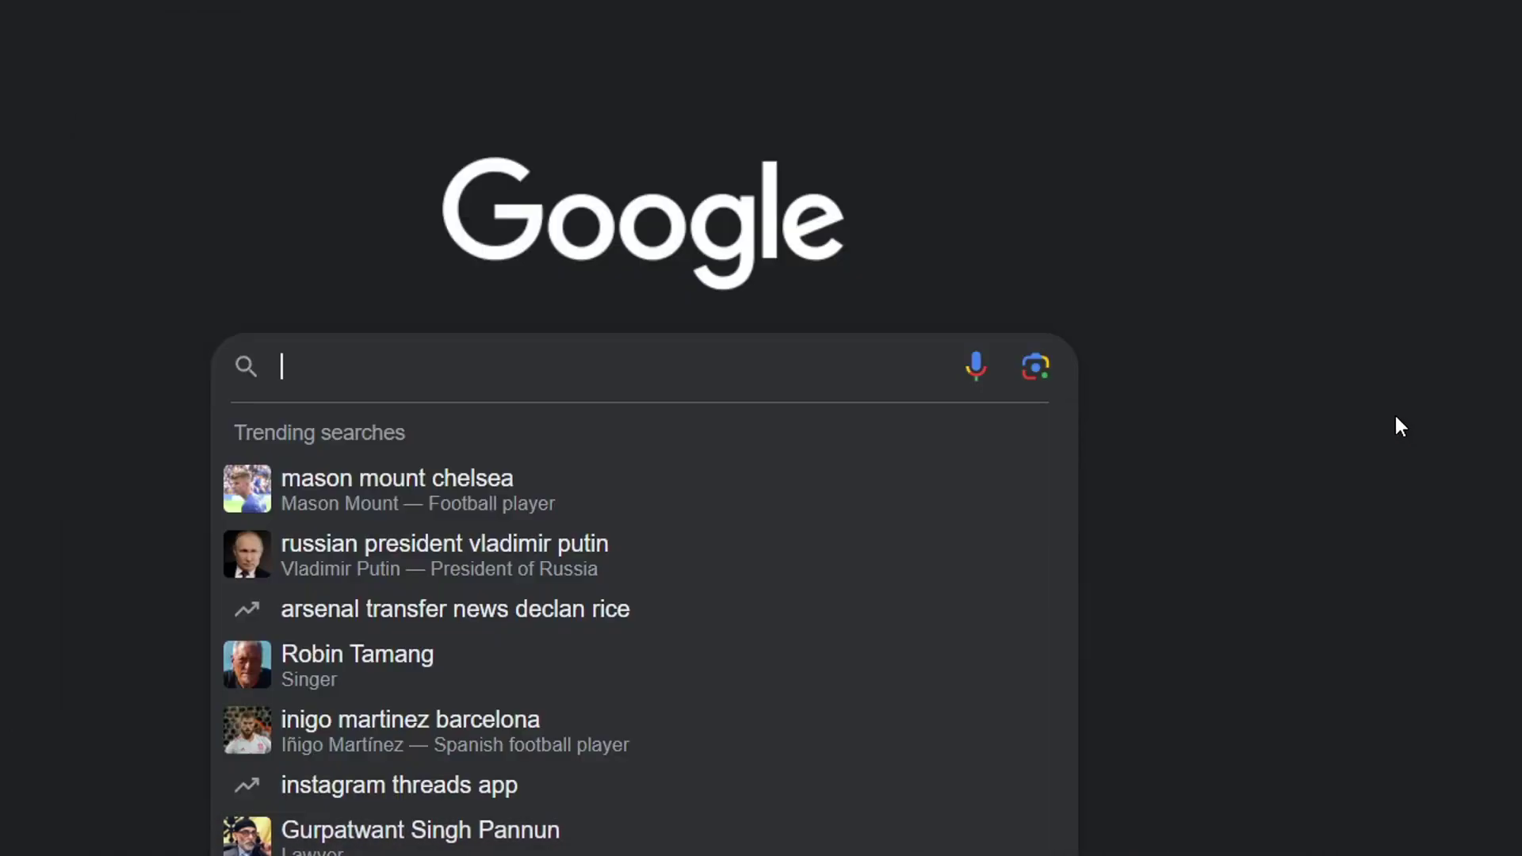
pyautogui.click(1394, 413)
# Search Google for 'dell g3 15 3579', correcting the mistyped 3975 after rechecking dxdiag.
pyautogui.click(538, 373)
pyautogui.write('dell')
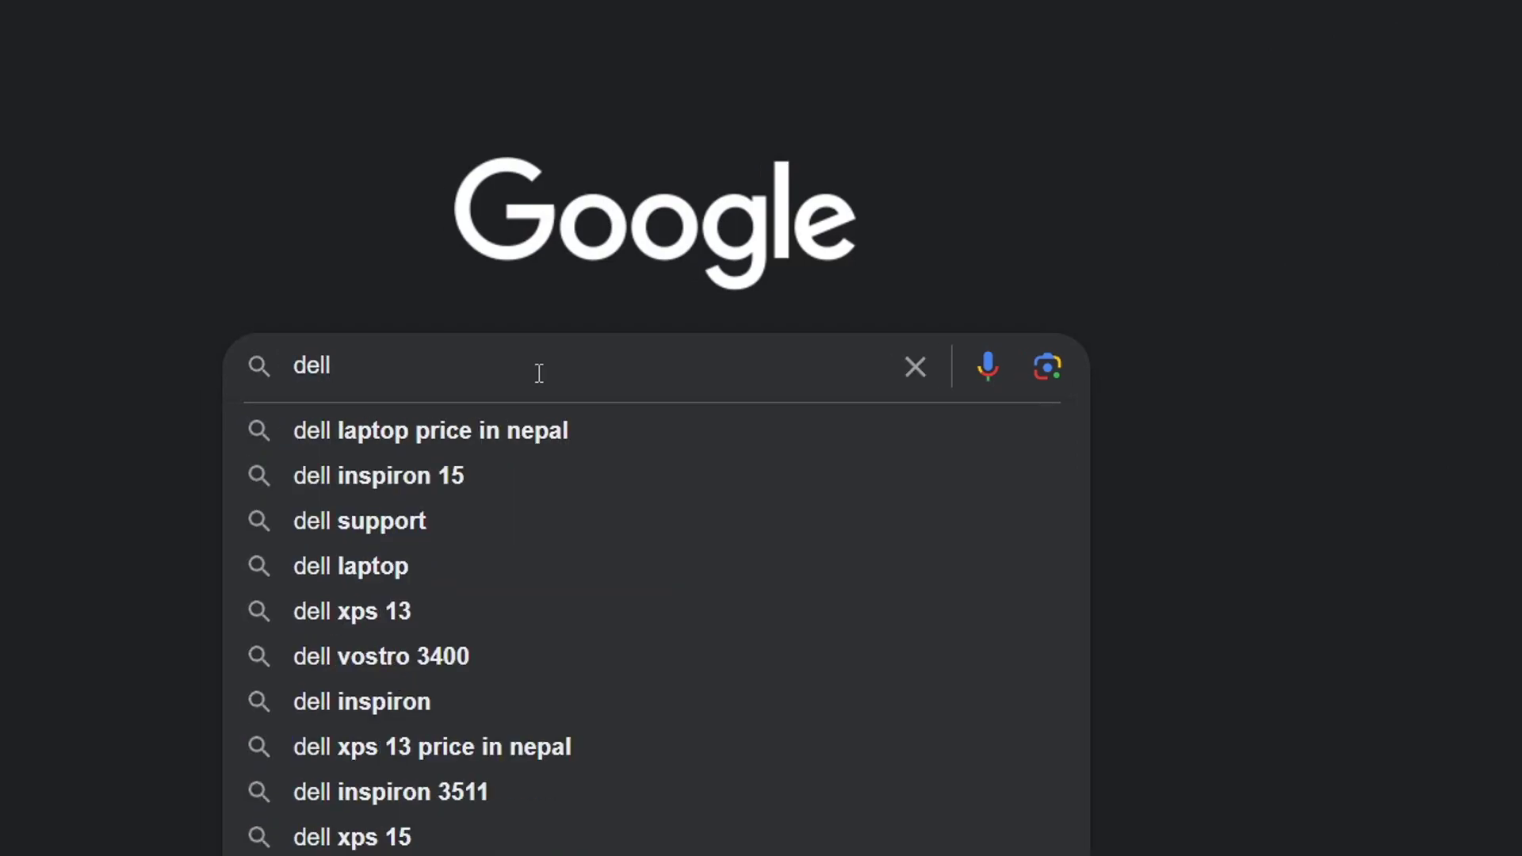
pyautogui.write(' g3 15 ')
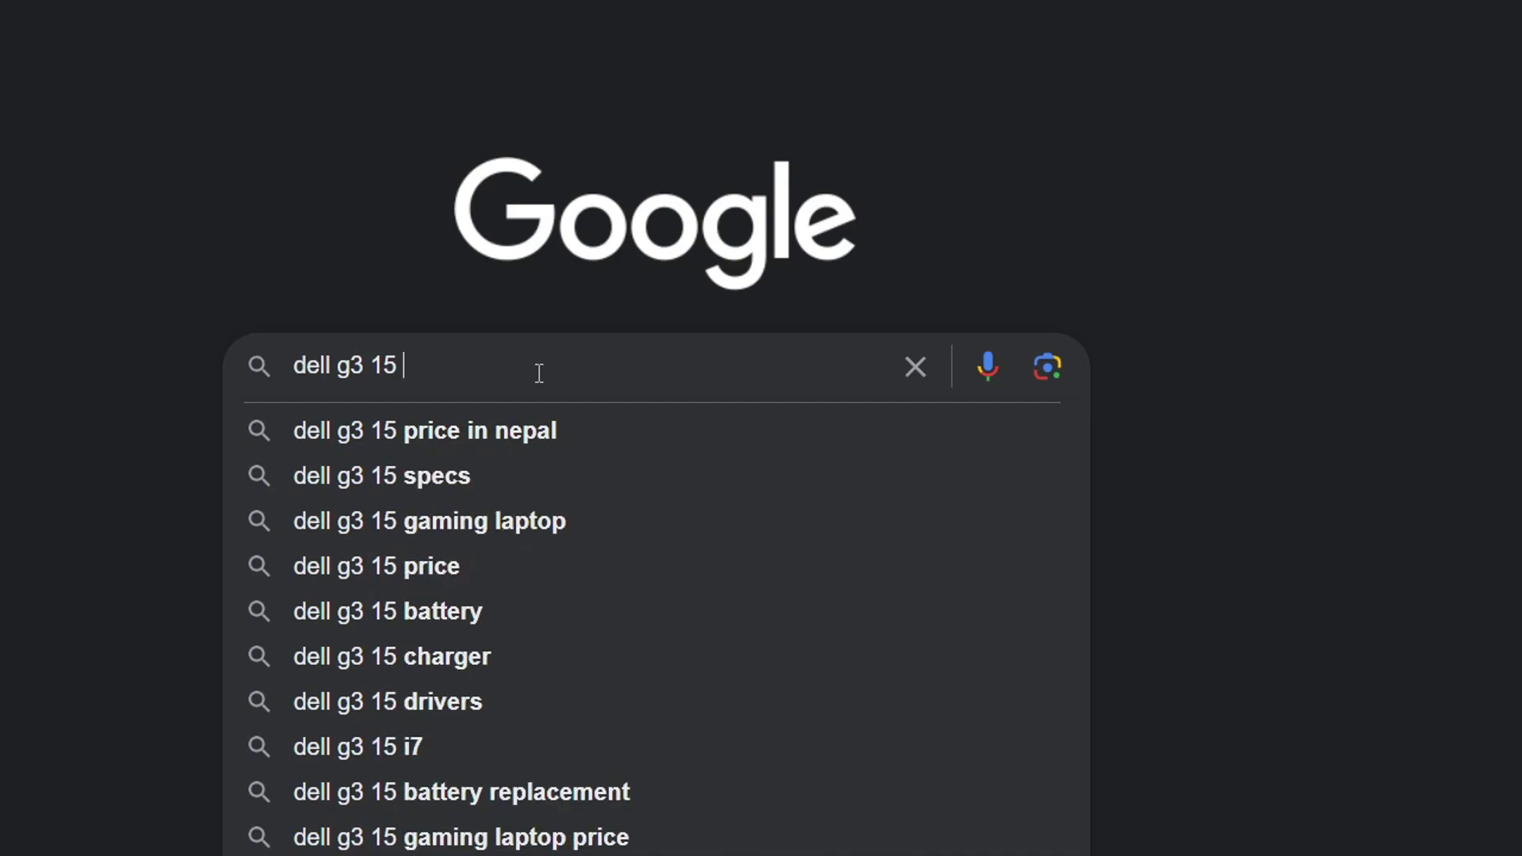
pyautogui.write('3975')
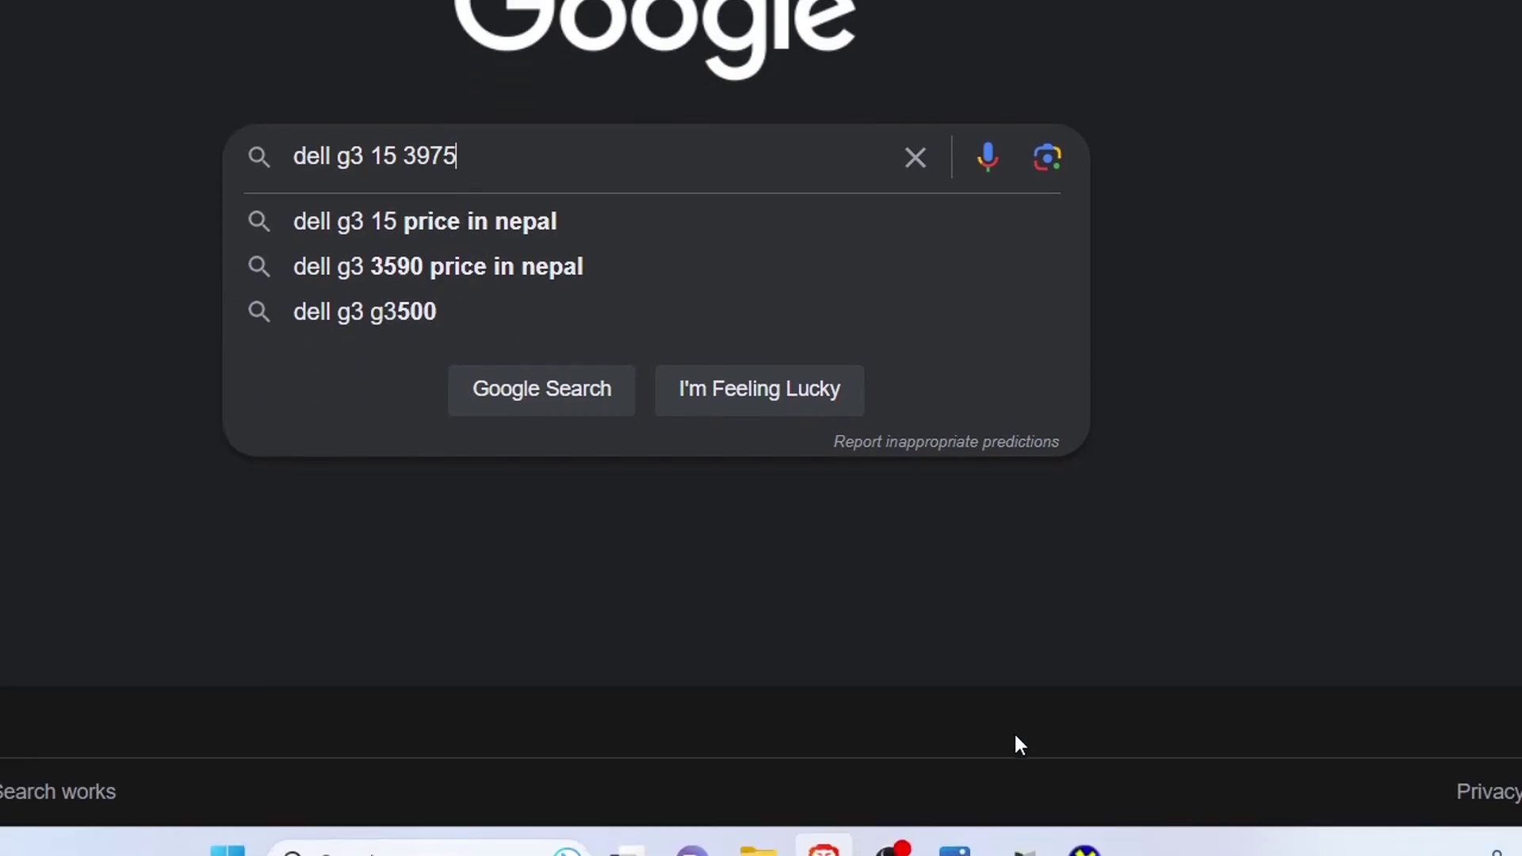
pyautogui.click(1085, 822)
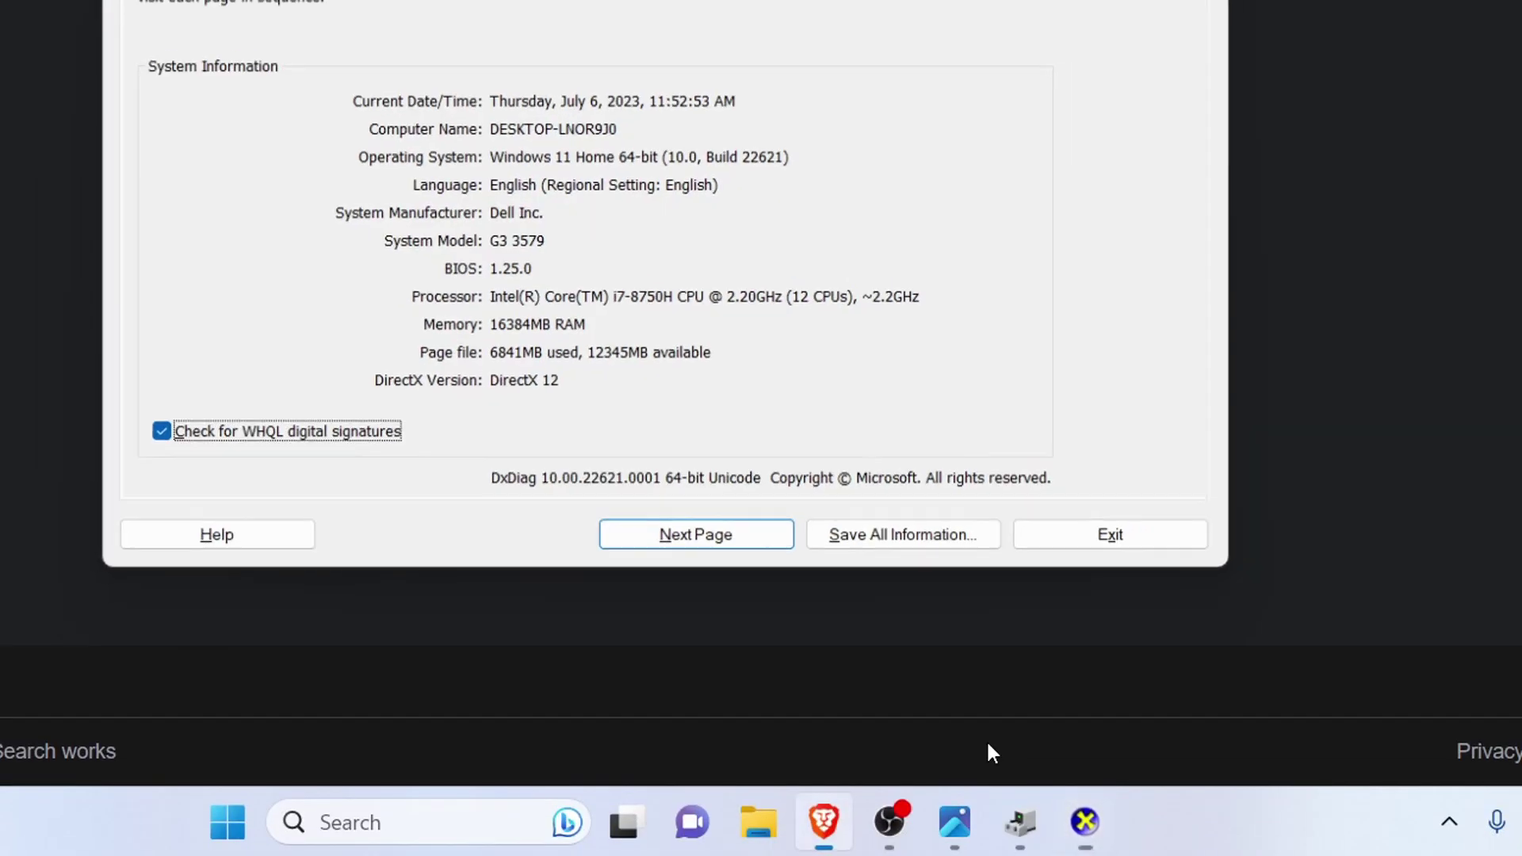
pyautogui.click(418, 153)
pyautogui.moveTo(417, 115); pyautogui.dragTo(571, 108)
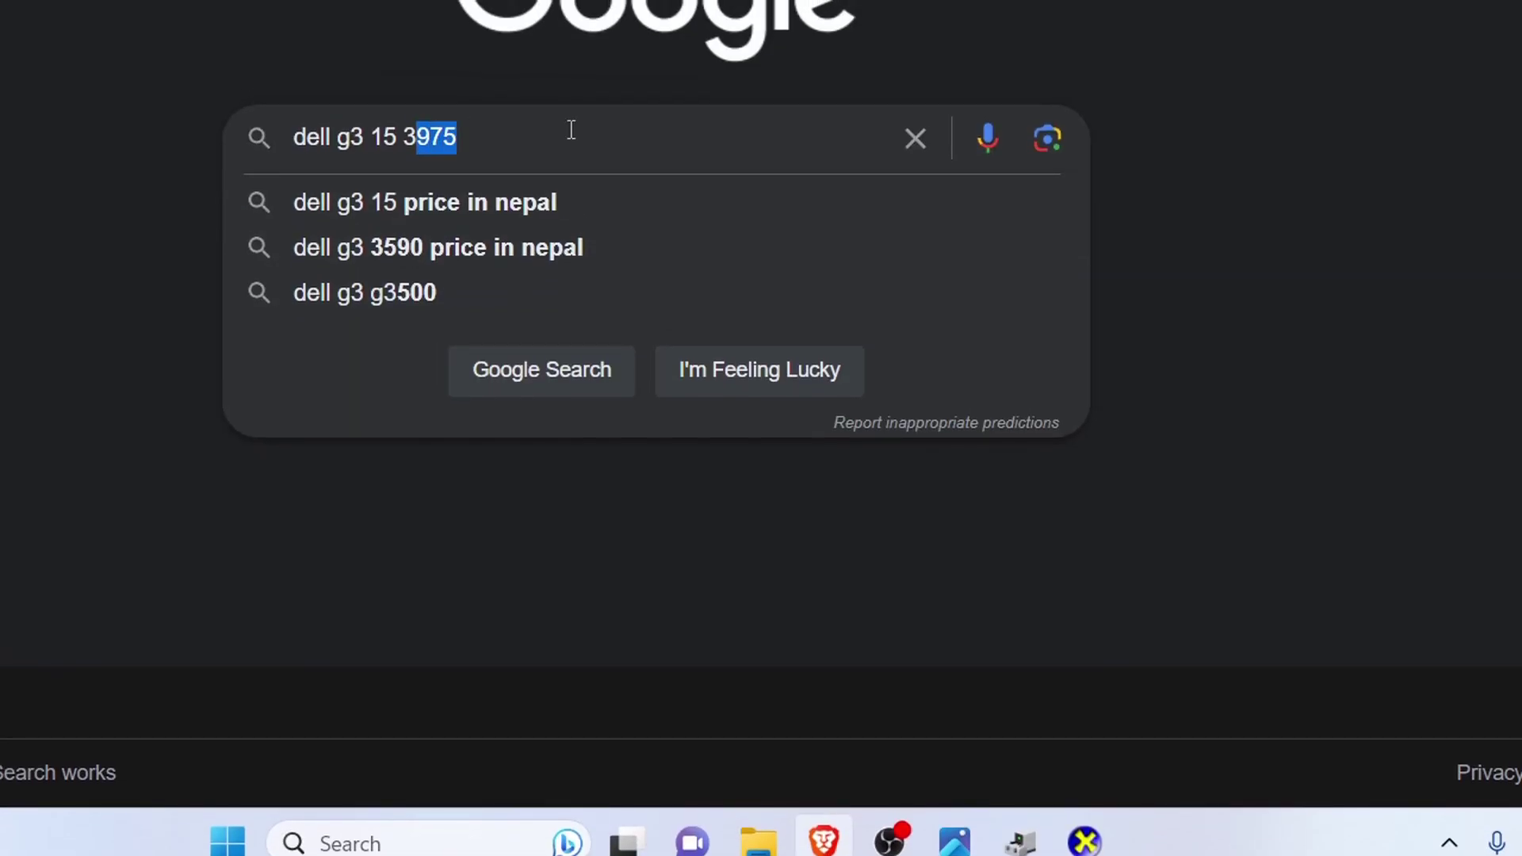
pyautogui.write('579')
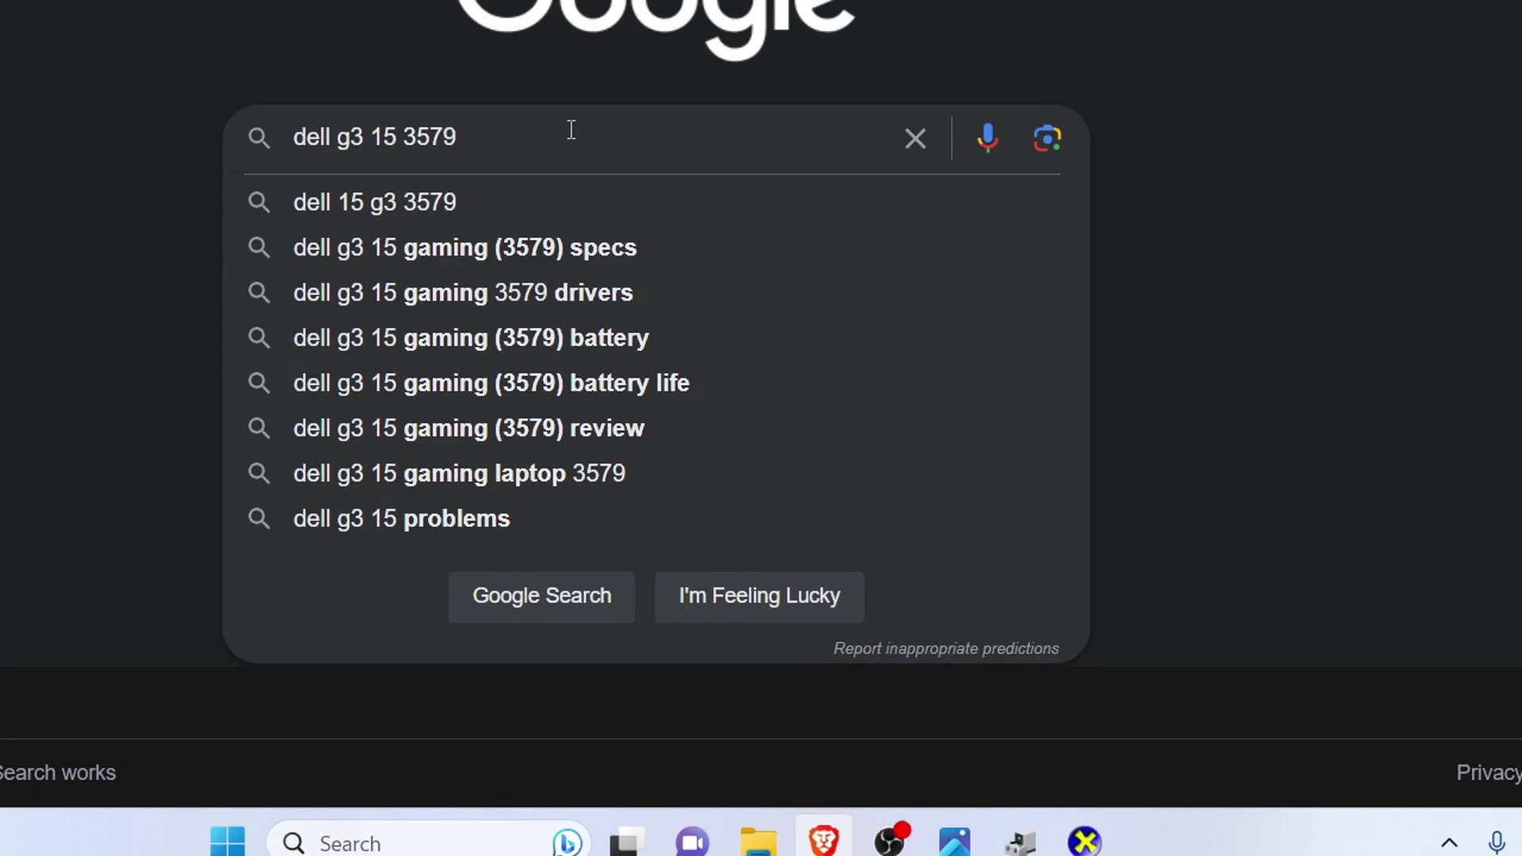
pyautogui.press('Return')
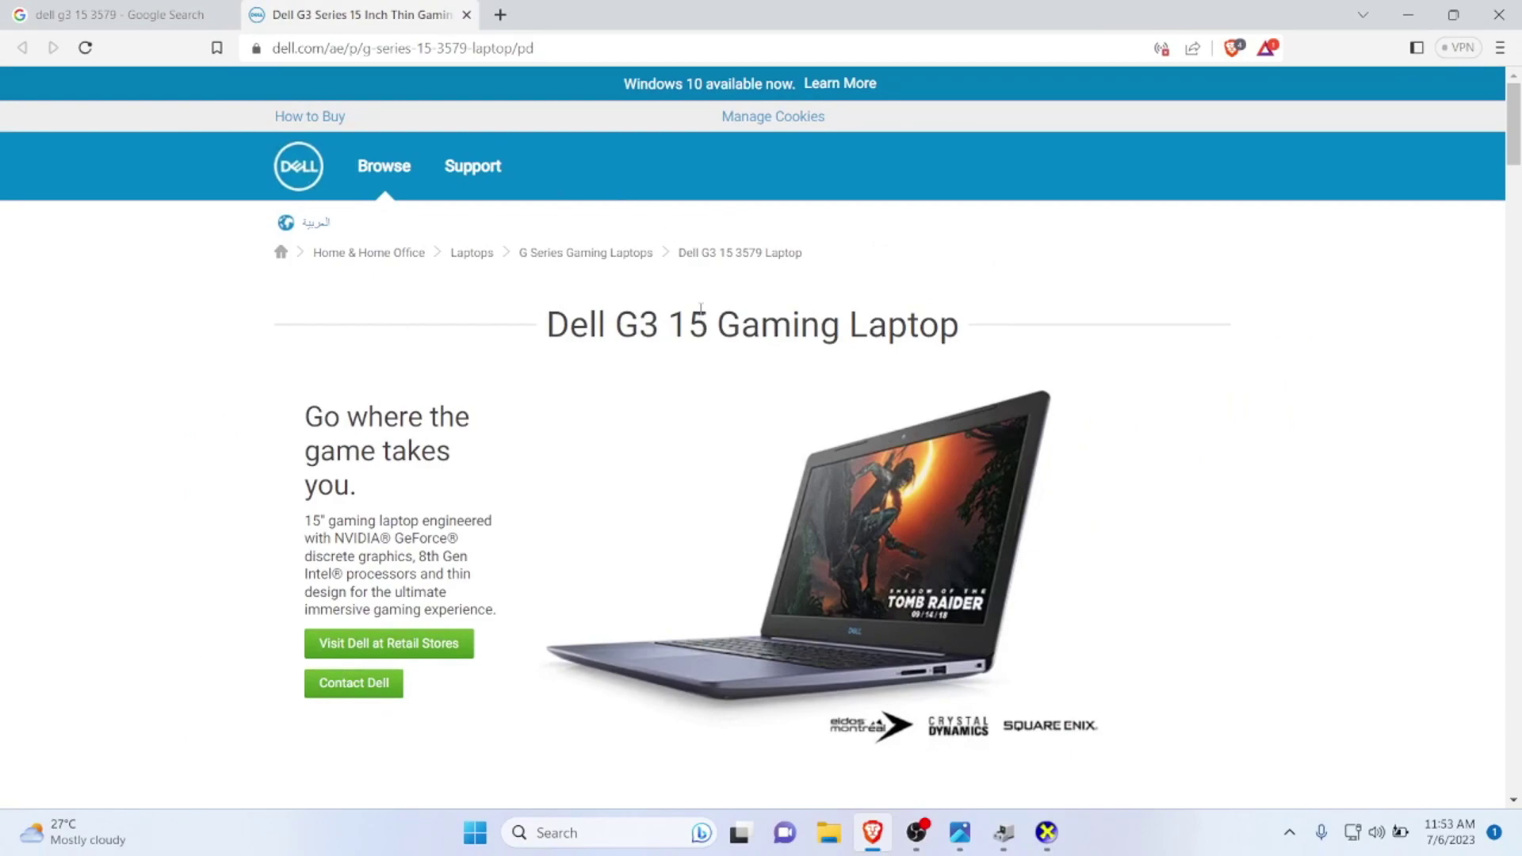
# Follow Get Started under Drivers, Manuals & Support on the G3 3579 product page.
pyautogui.scroll(-5, 678, 423)
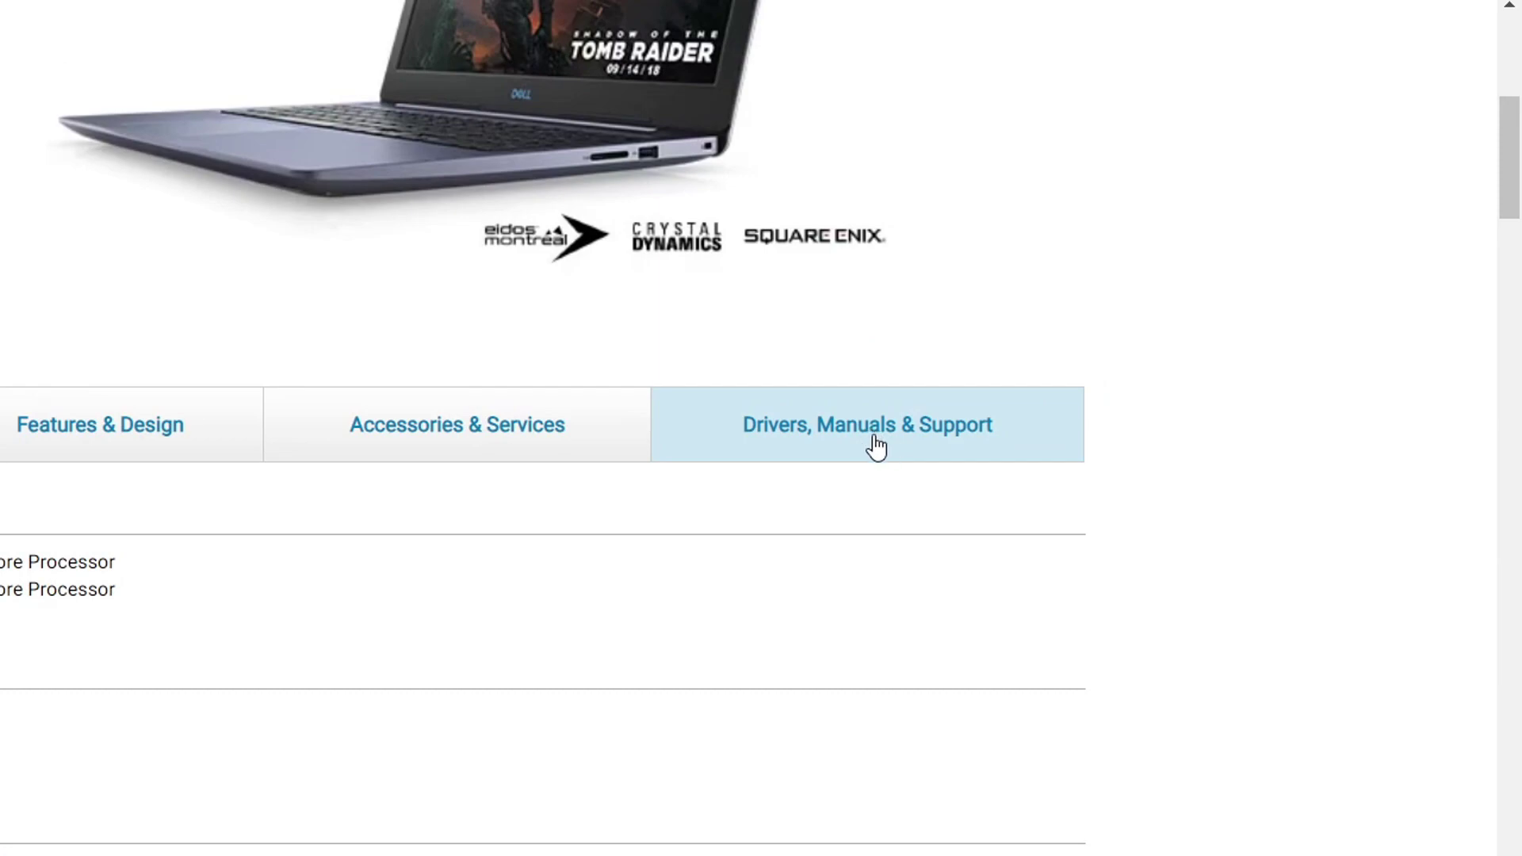
pyautogui.click(876, 448)
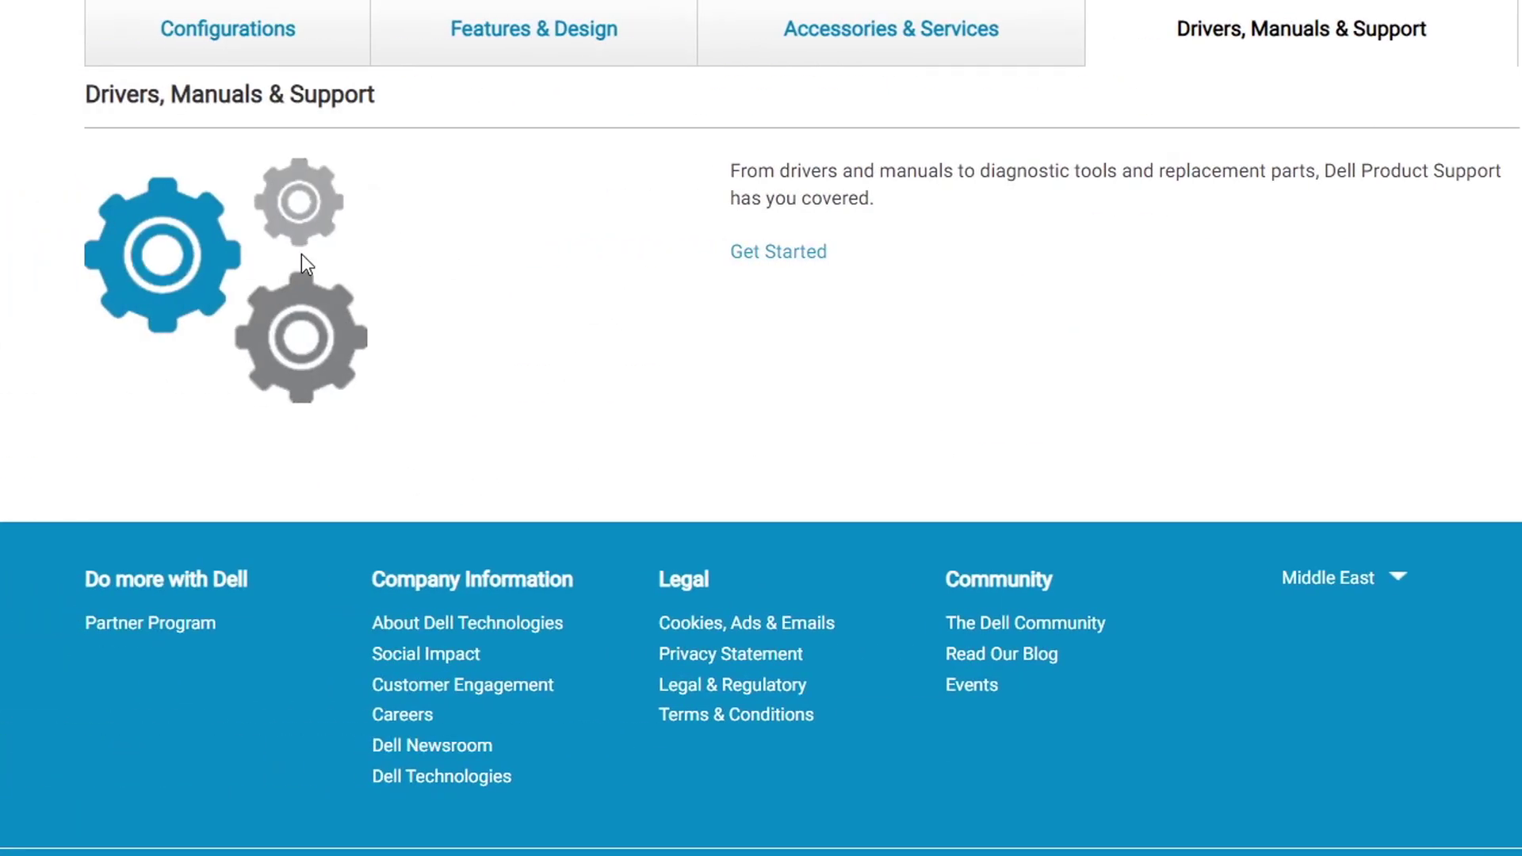
pyautogui.click(797, 252)
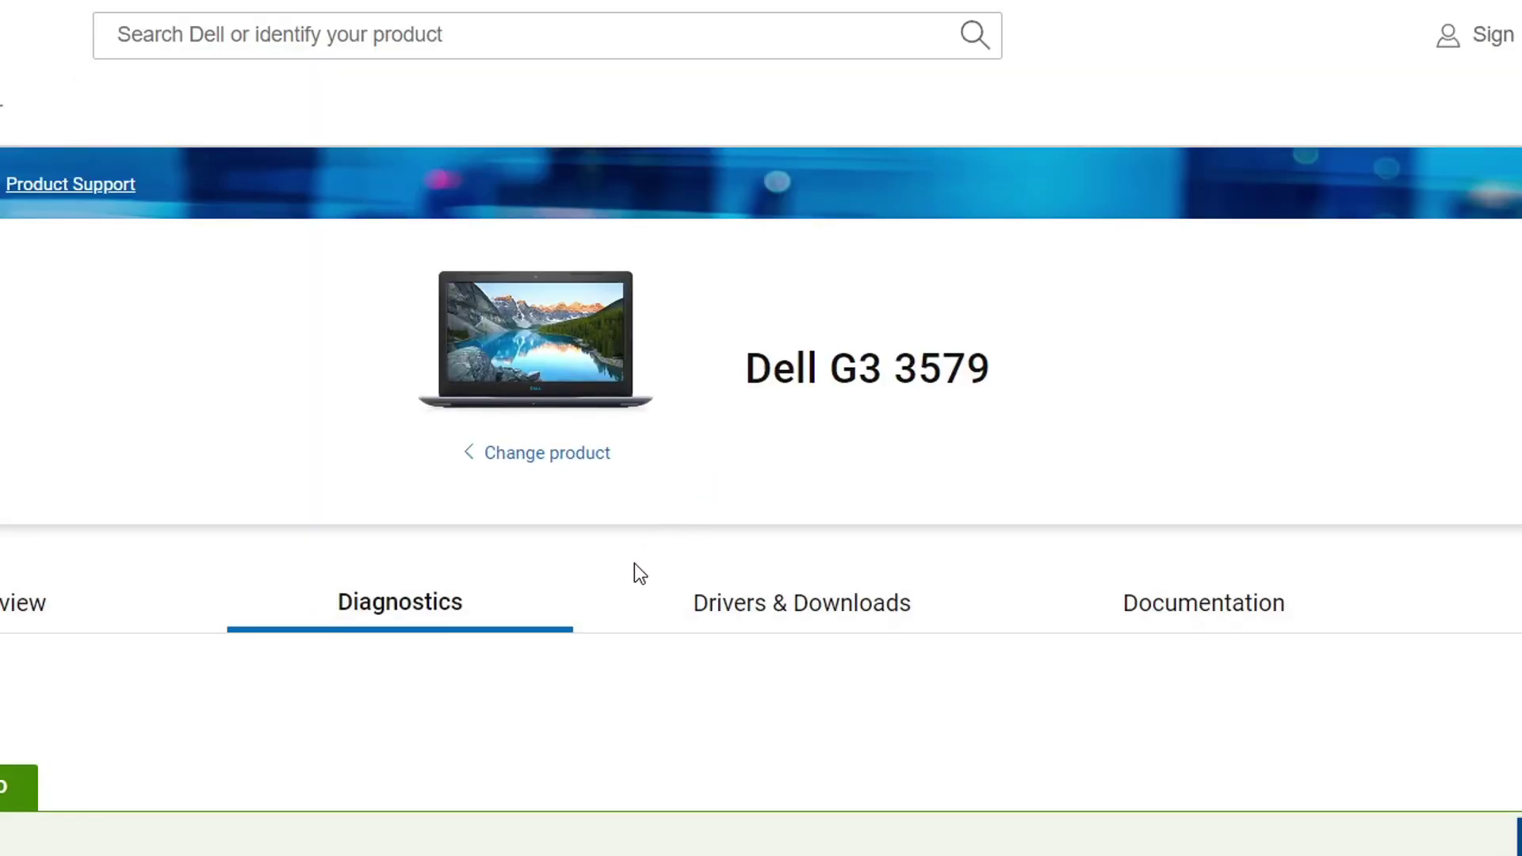
# Filter Drivers & Downloads to Windows 11 and the Audio category.
pyautogui.click(790, 624)
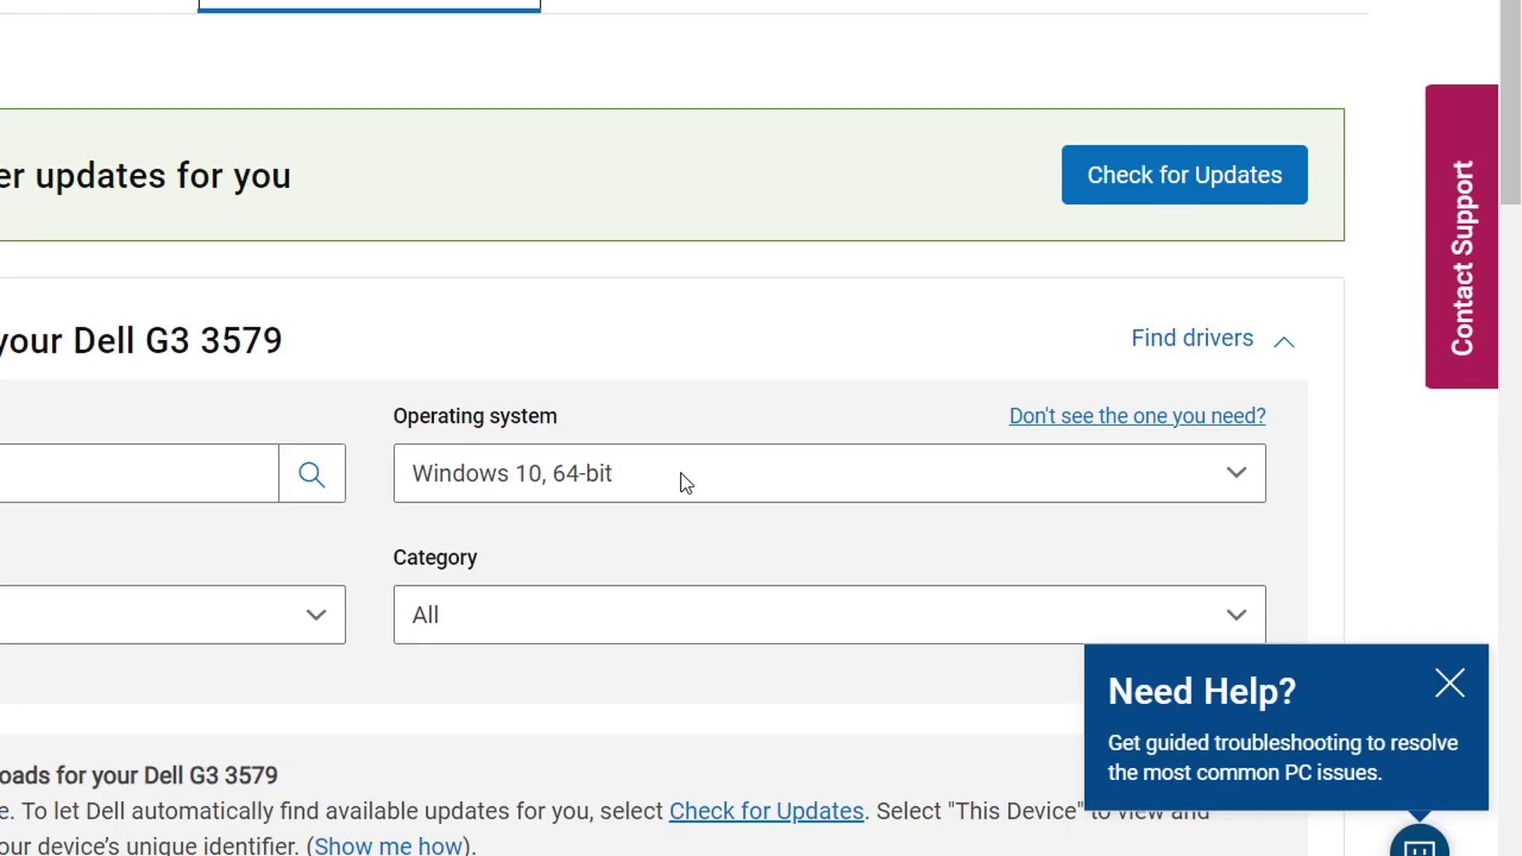
pyautogui.click(685, 481)
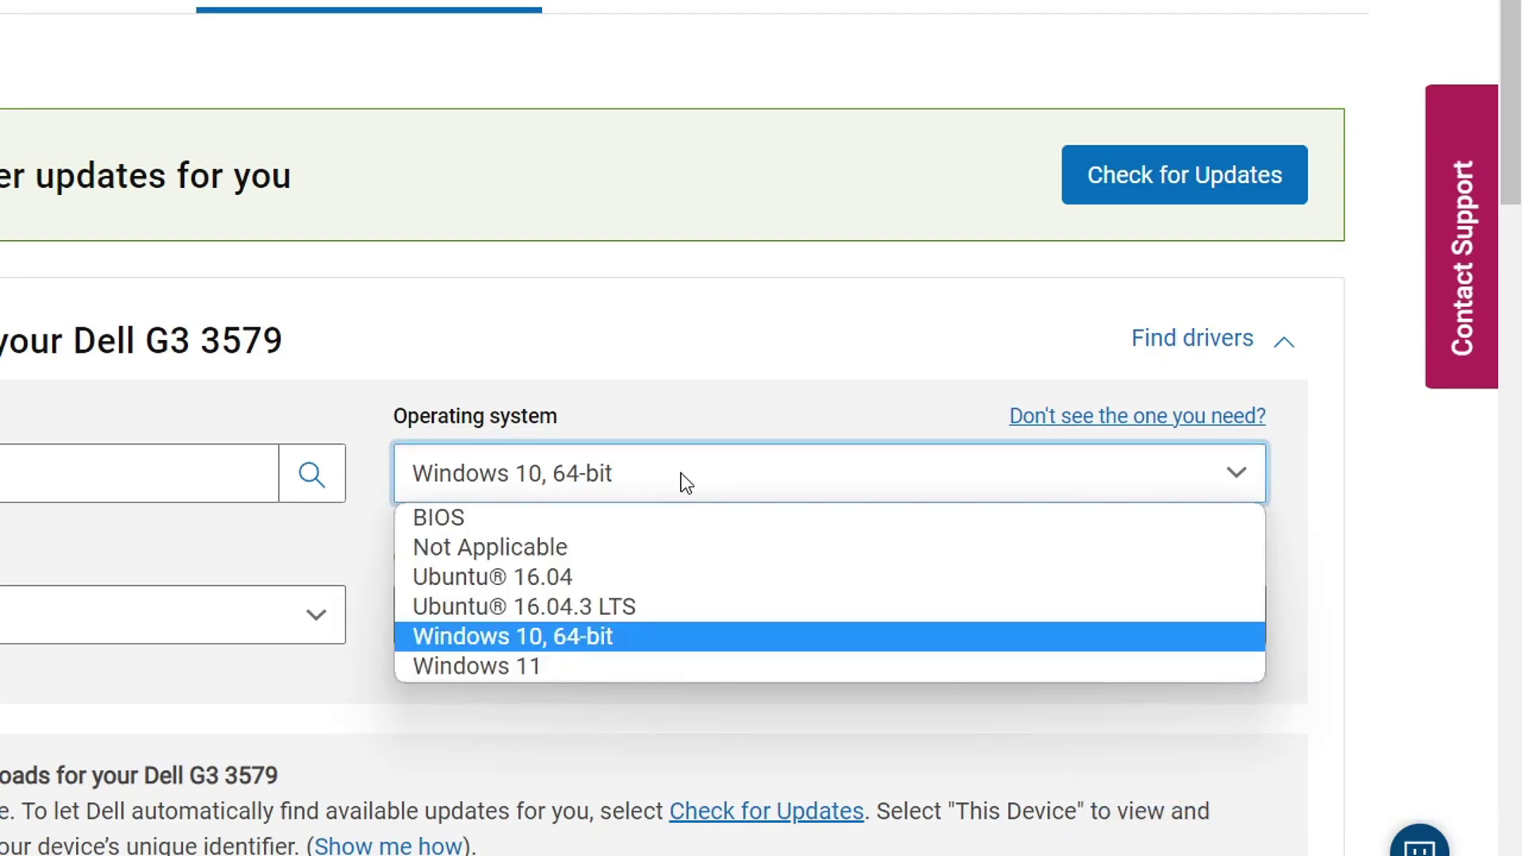
pyautogui.click(603, 669)
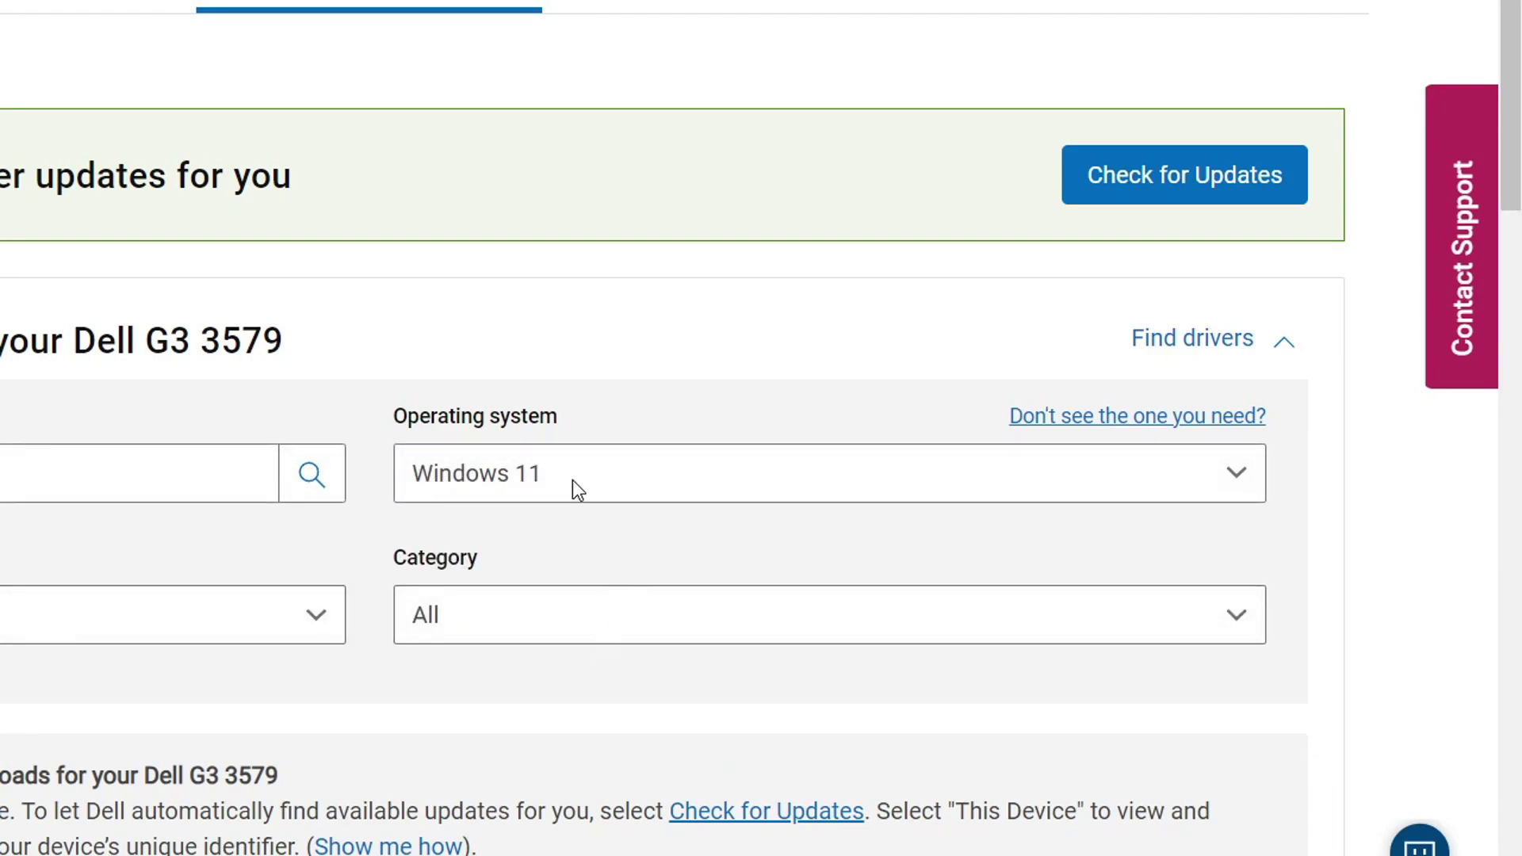
pyautogui.click(534, 617)
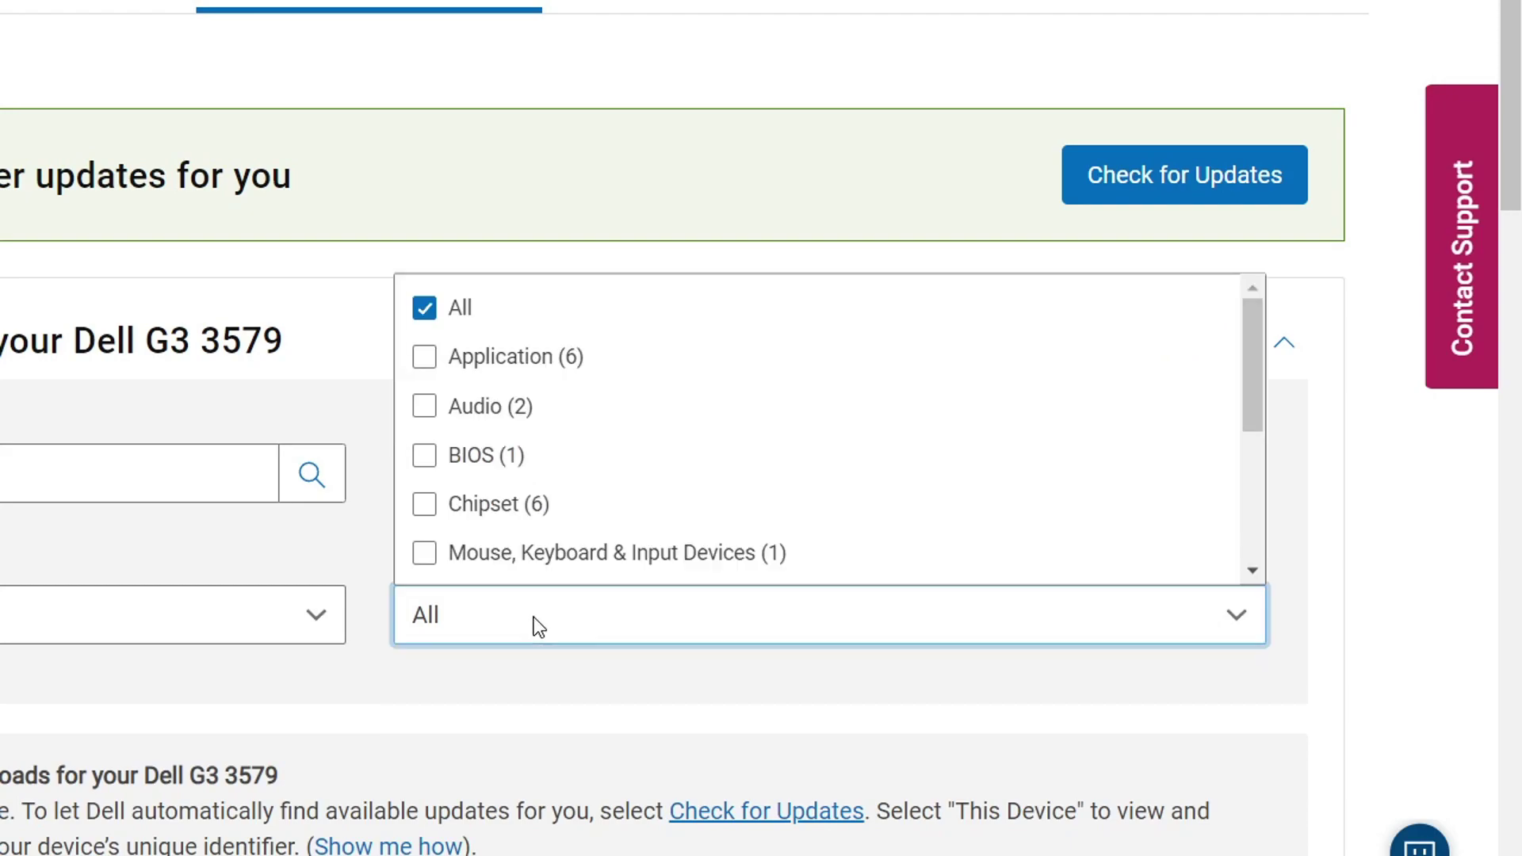
pyautogui.click(425, 408)
pyautogui.click(387, 566)
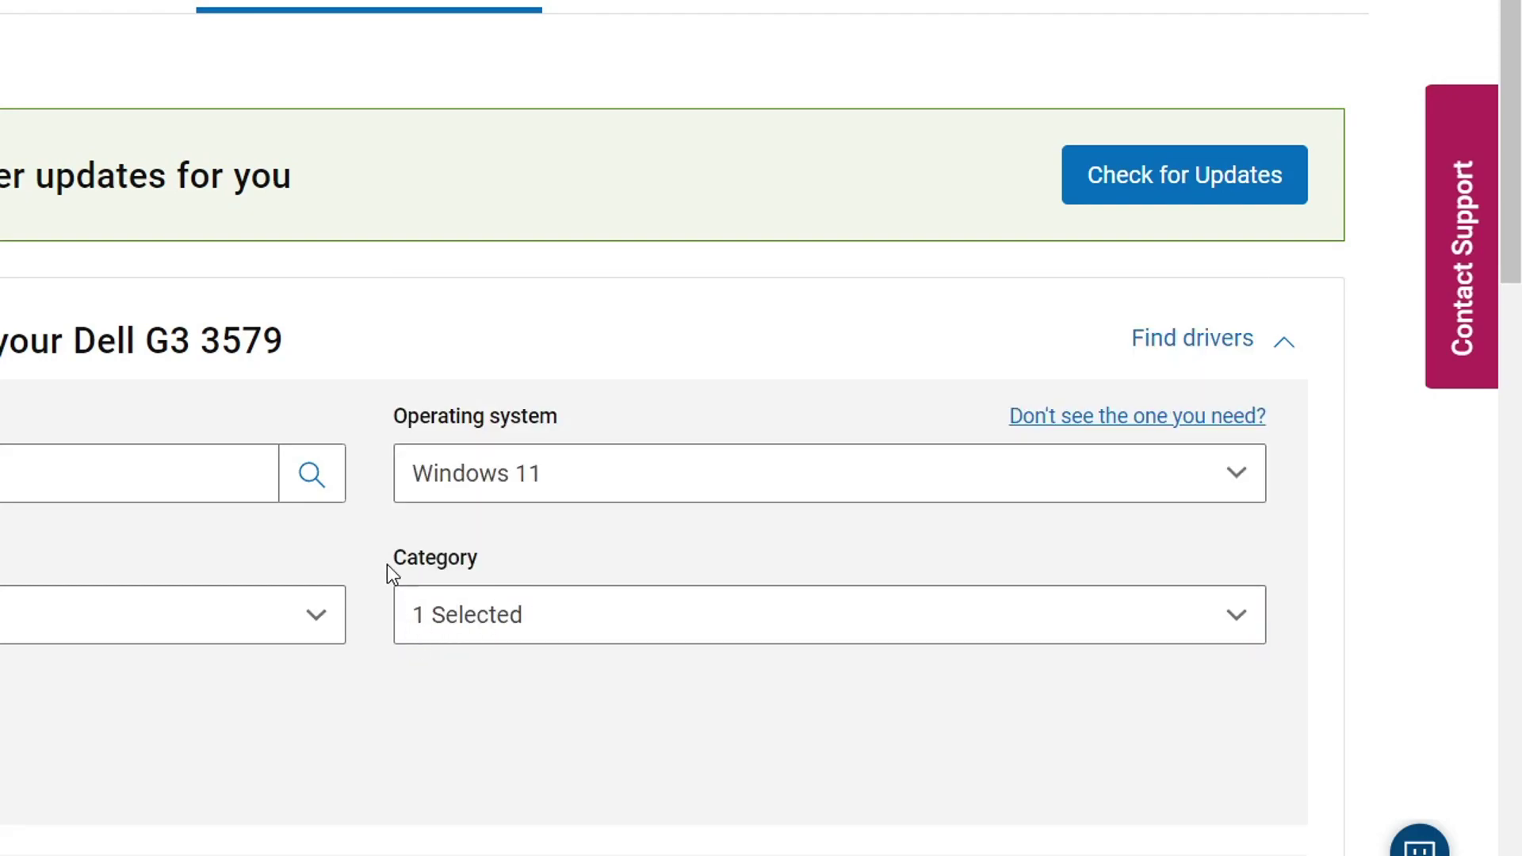
pyautogui.scroll(-10, 387, 566)
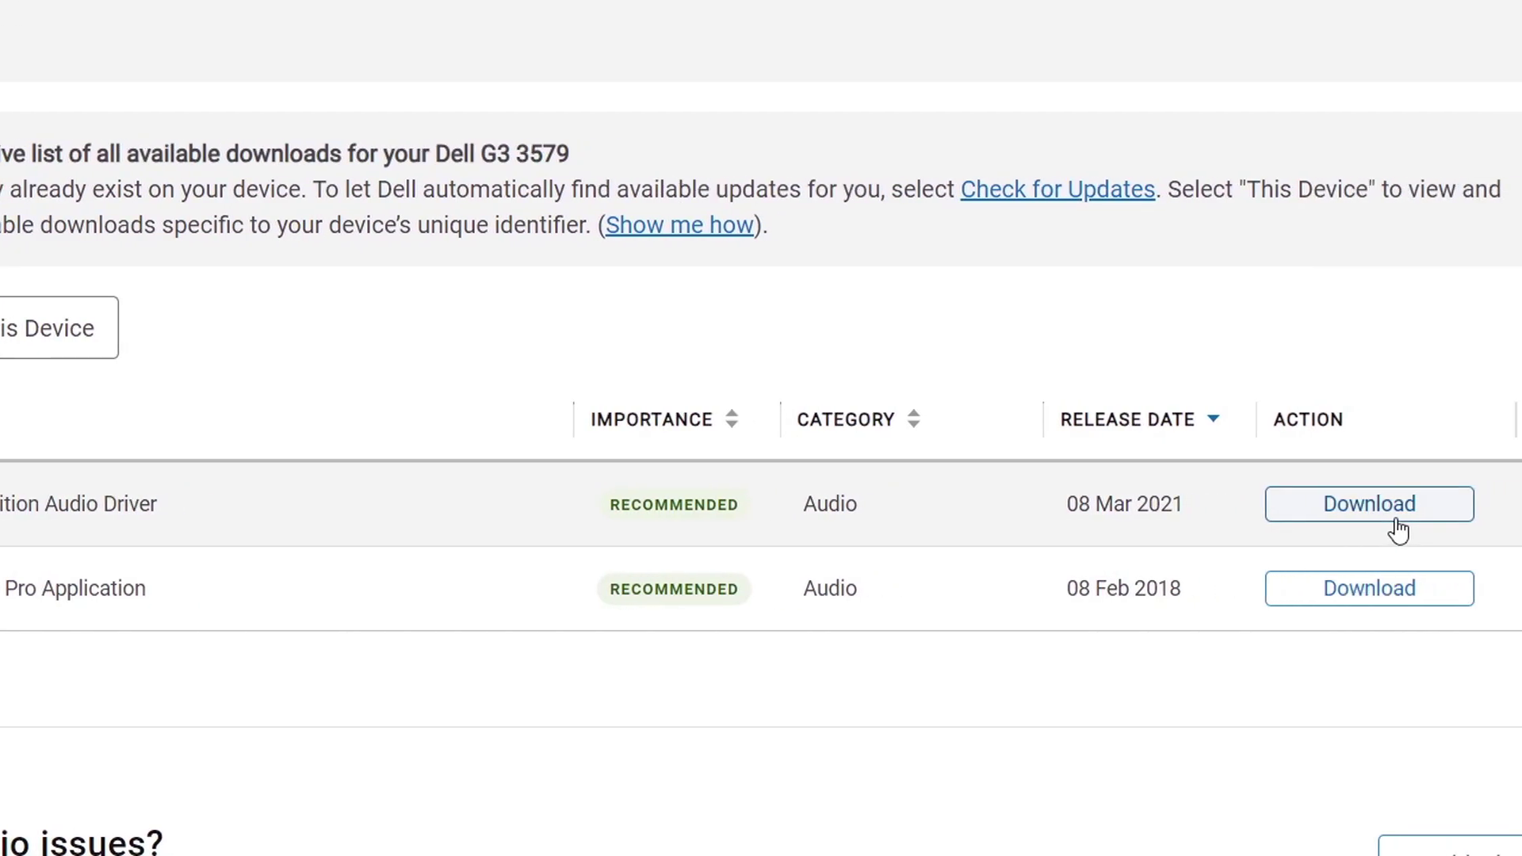
# Start the Realtek High Definition Audio Driver download, then cancel saving the duplicate file.
pyautogui.click(1394, 523)
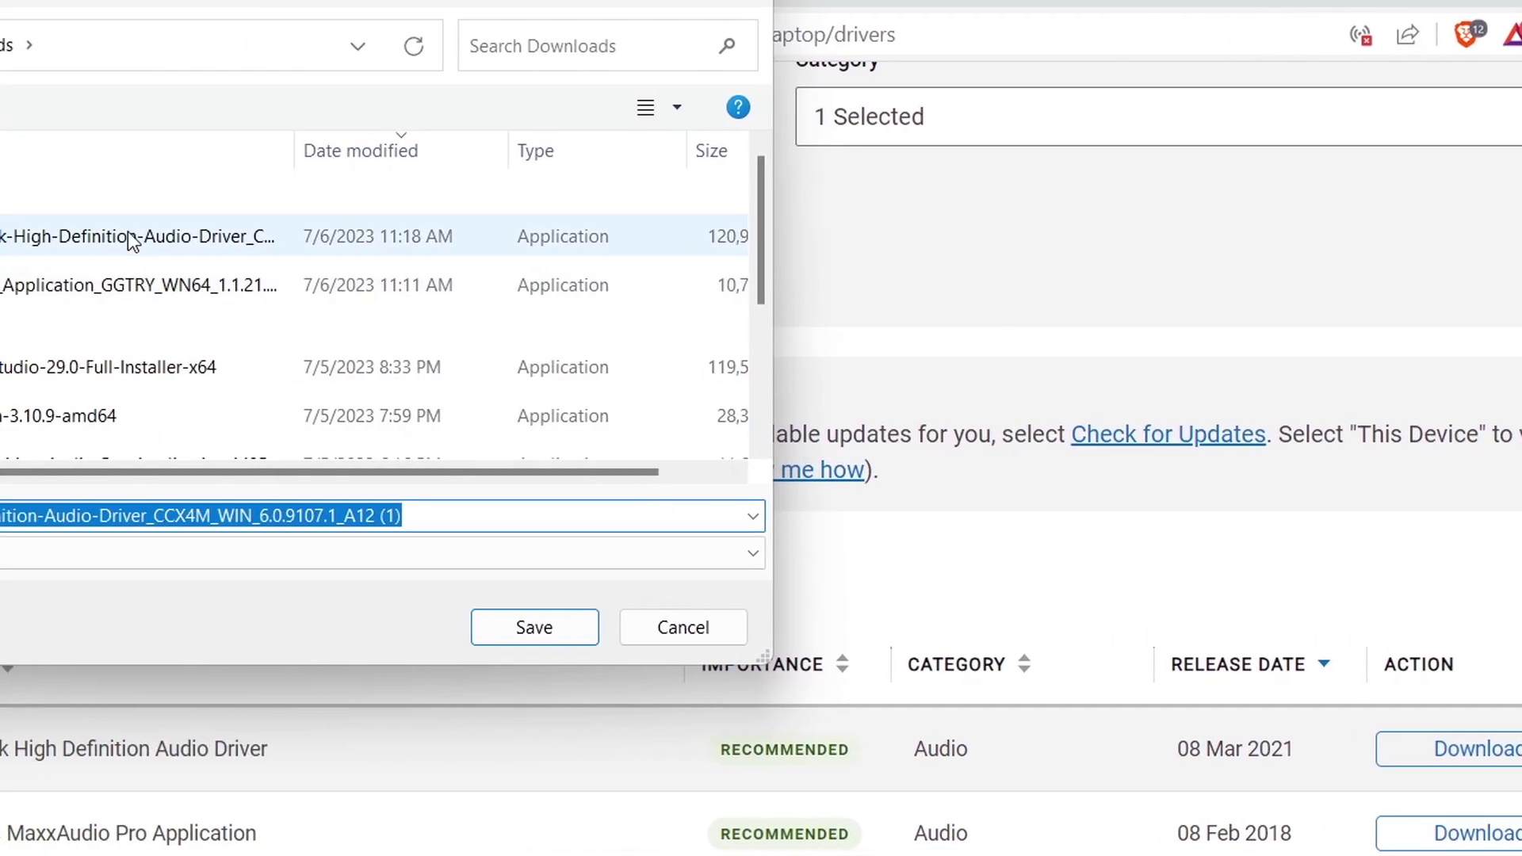
pyautogui.click(131, 237)
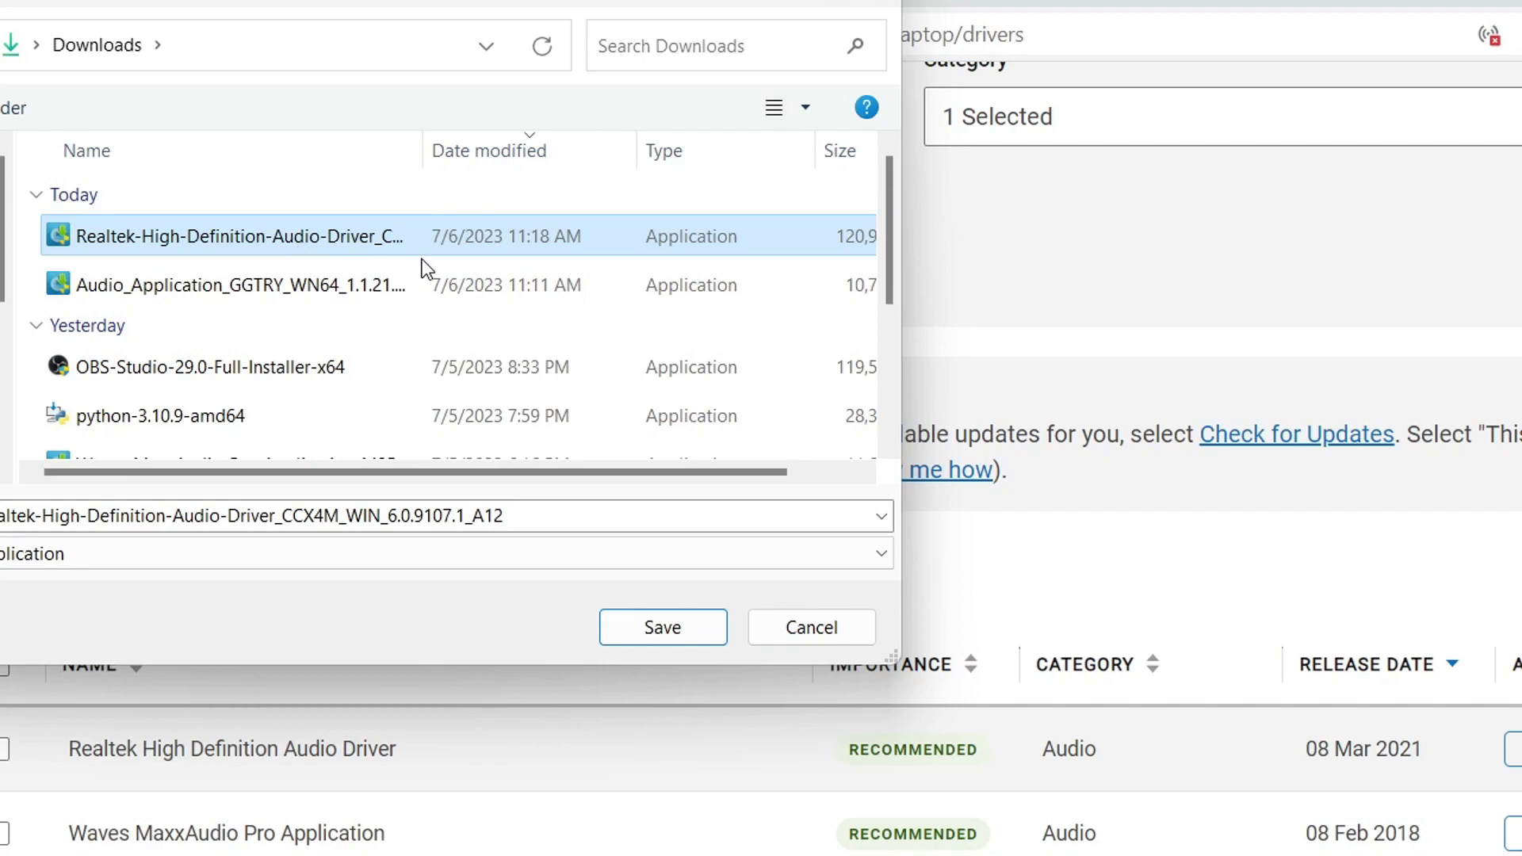
pyautogui.click(812, 635)
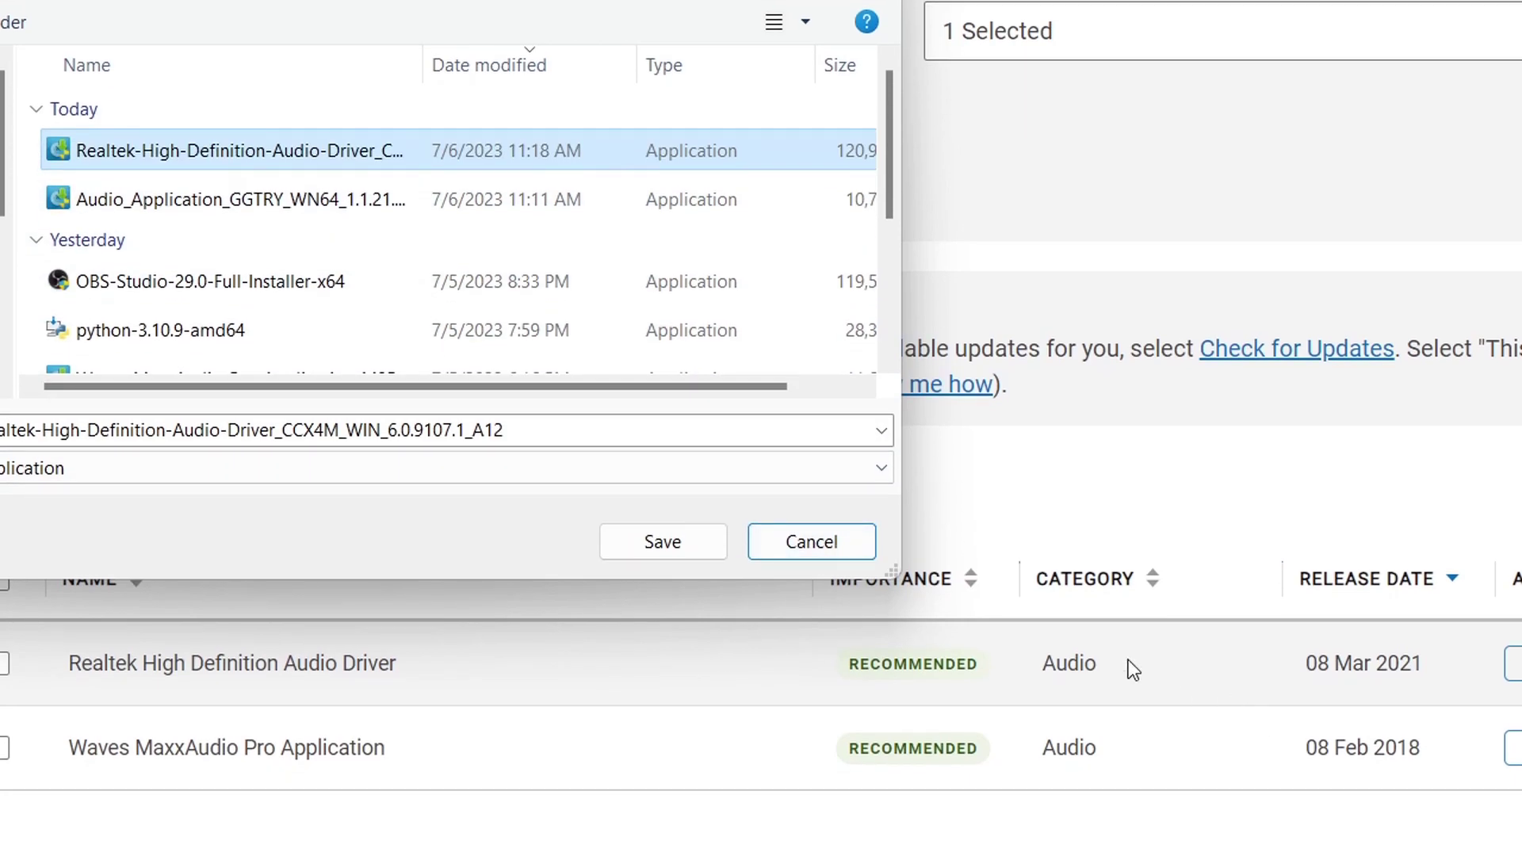
pyautogui.click(812, 542)
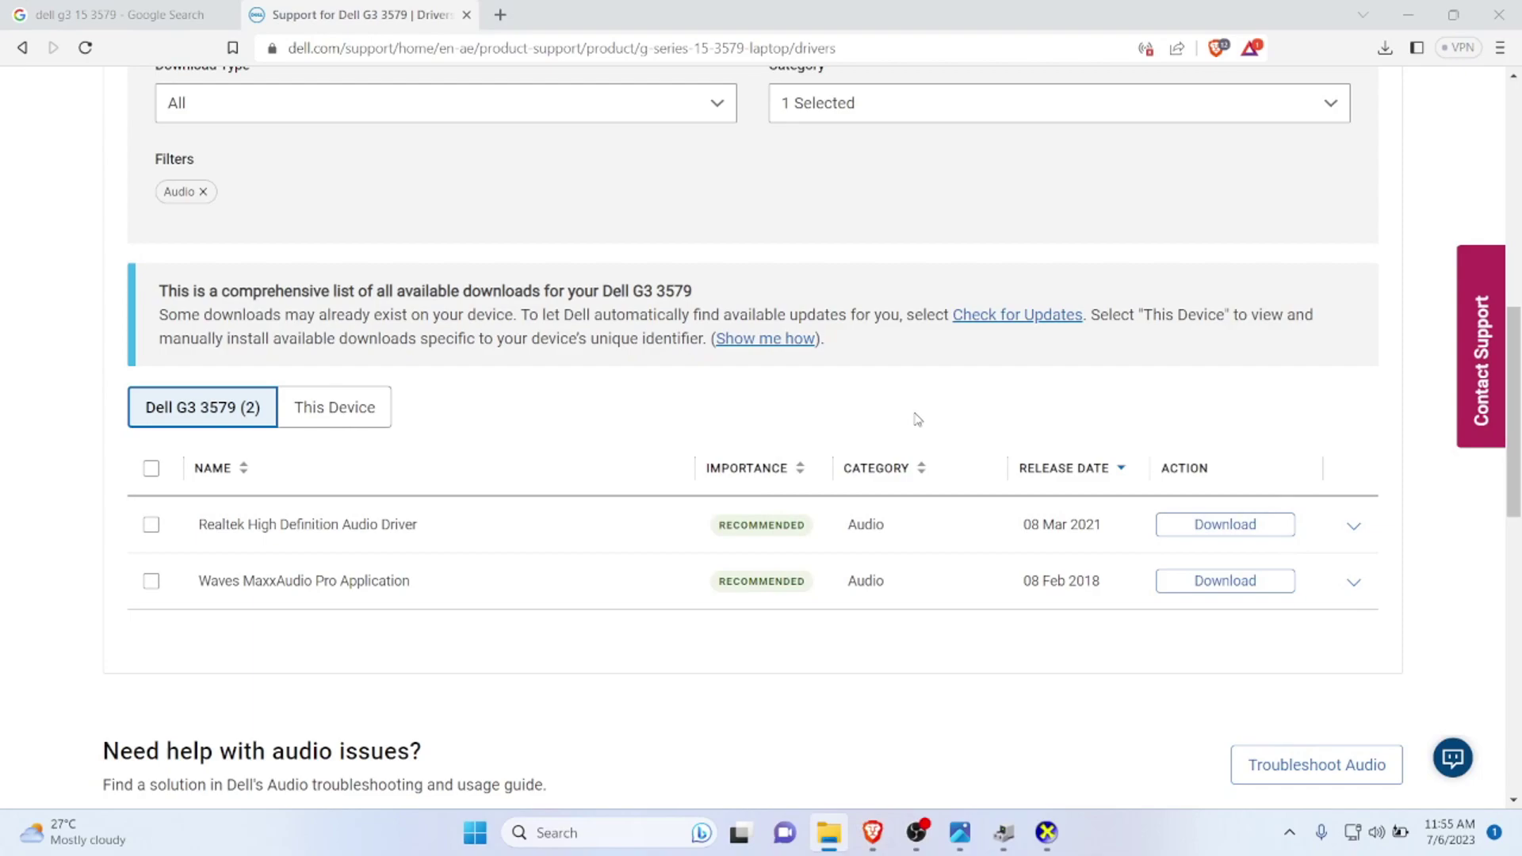
# Open Downloads in File Explorer and select the Realtek driver installer.
pyautogui.press('super+e')
pyautogui.moveTo(1269, 183); pyautogui.dragTo(776, 116)
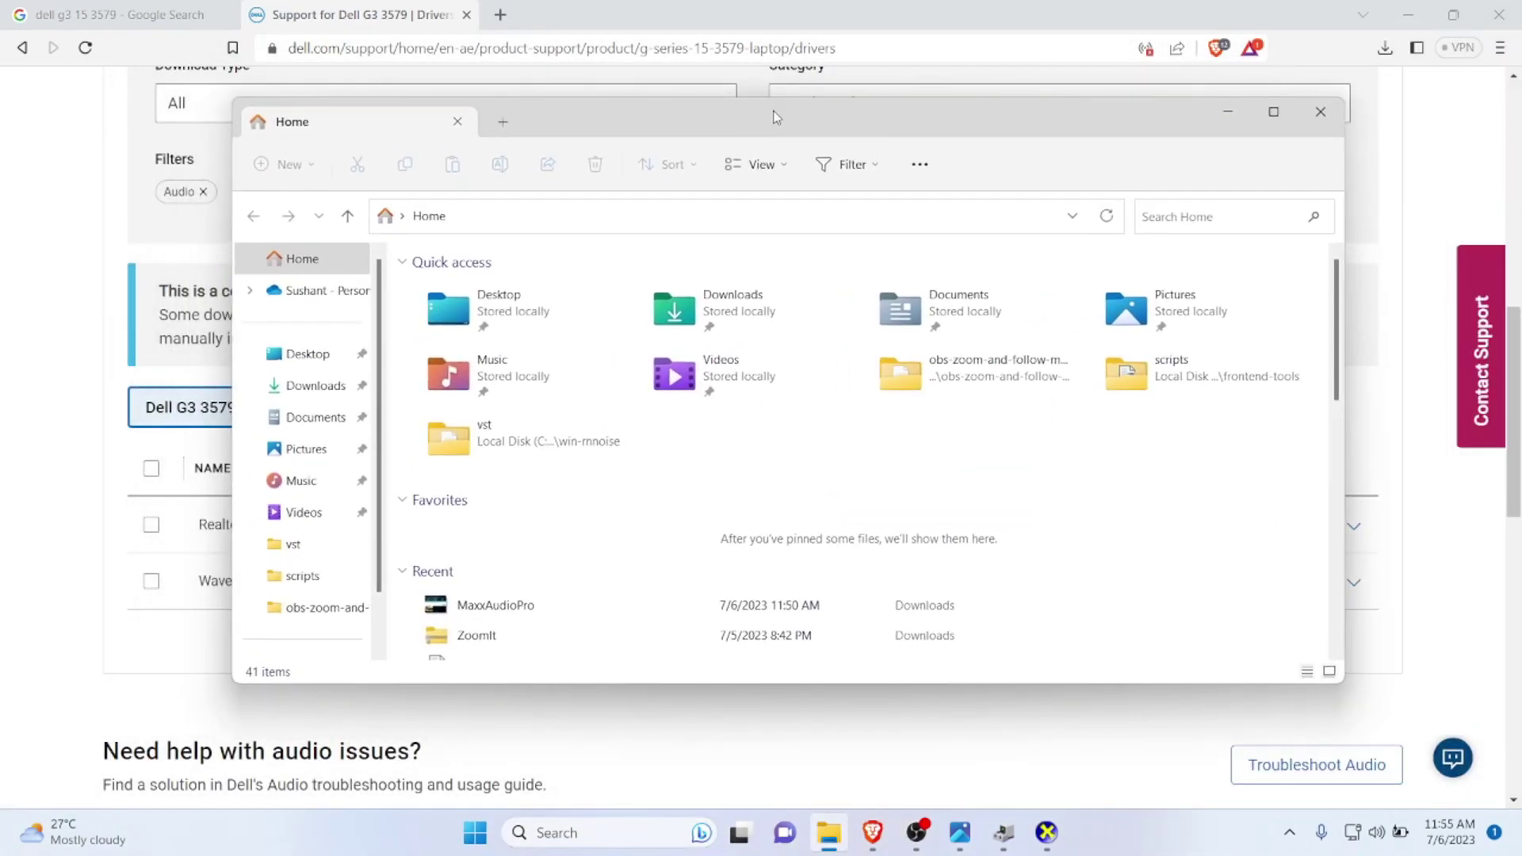
pyautogui.doubleClick(714, 313)
pyautogui.click(525, 349)
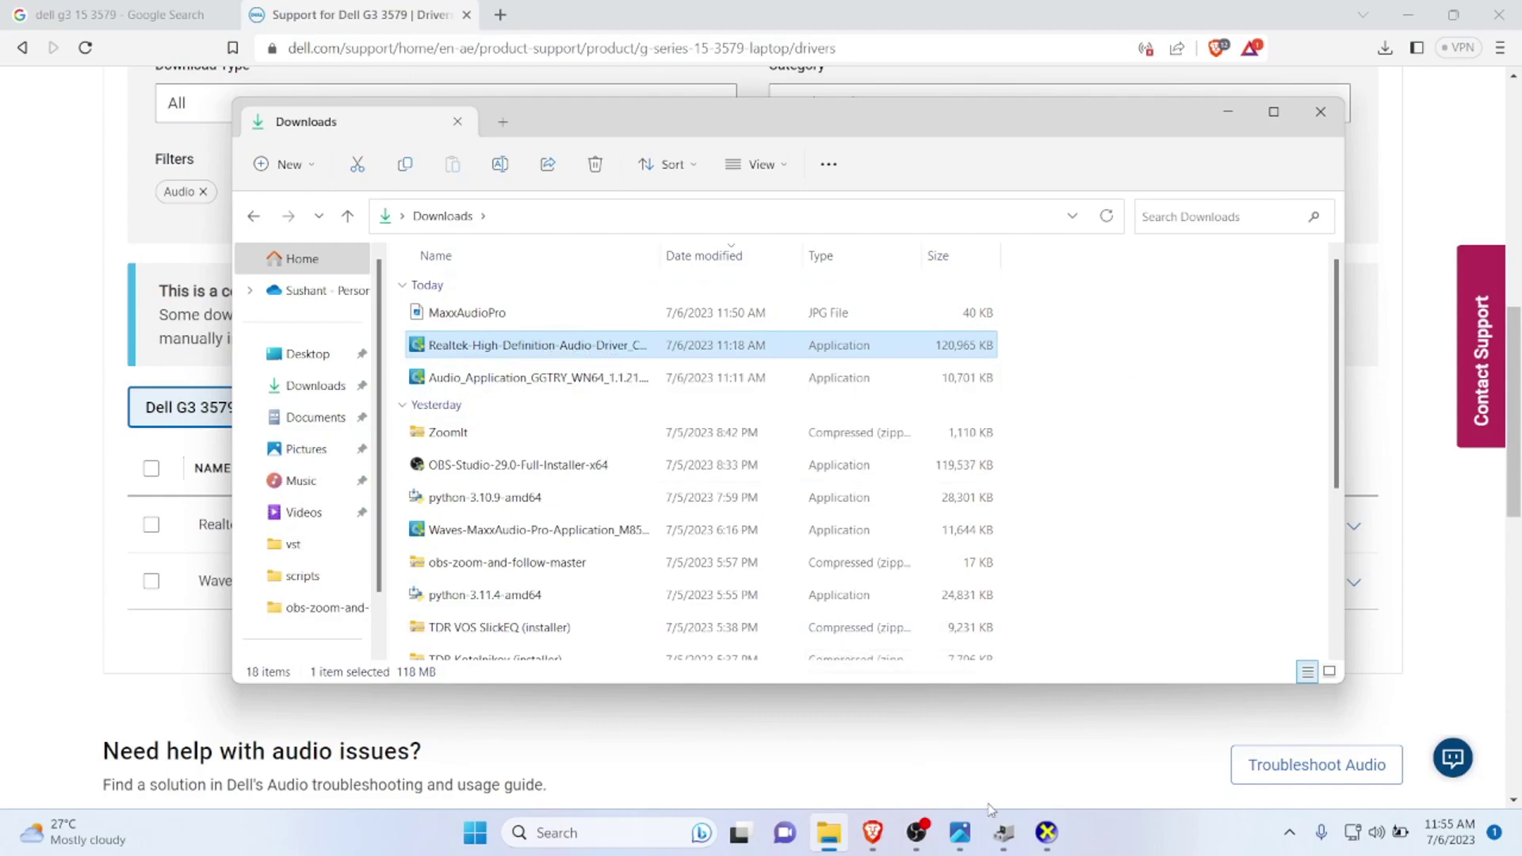
# Check Device Manager's sound devices (Intel Display Audio, VB-Audio Virtual Cable), then minimize it.
pyautogui.hotkey('alt', 'Tab')
pyautogui.scroll(-4, 656, 536)
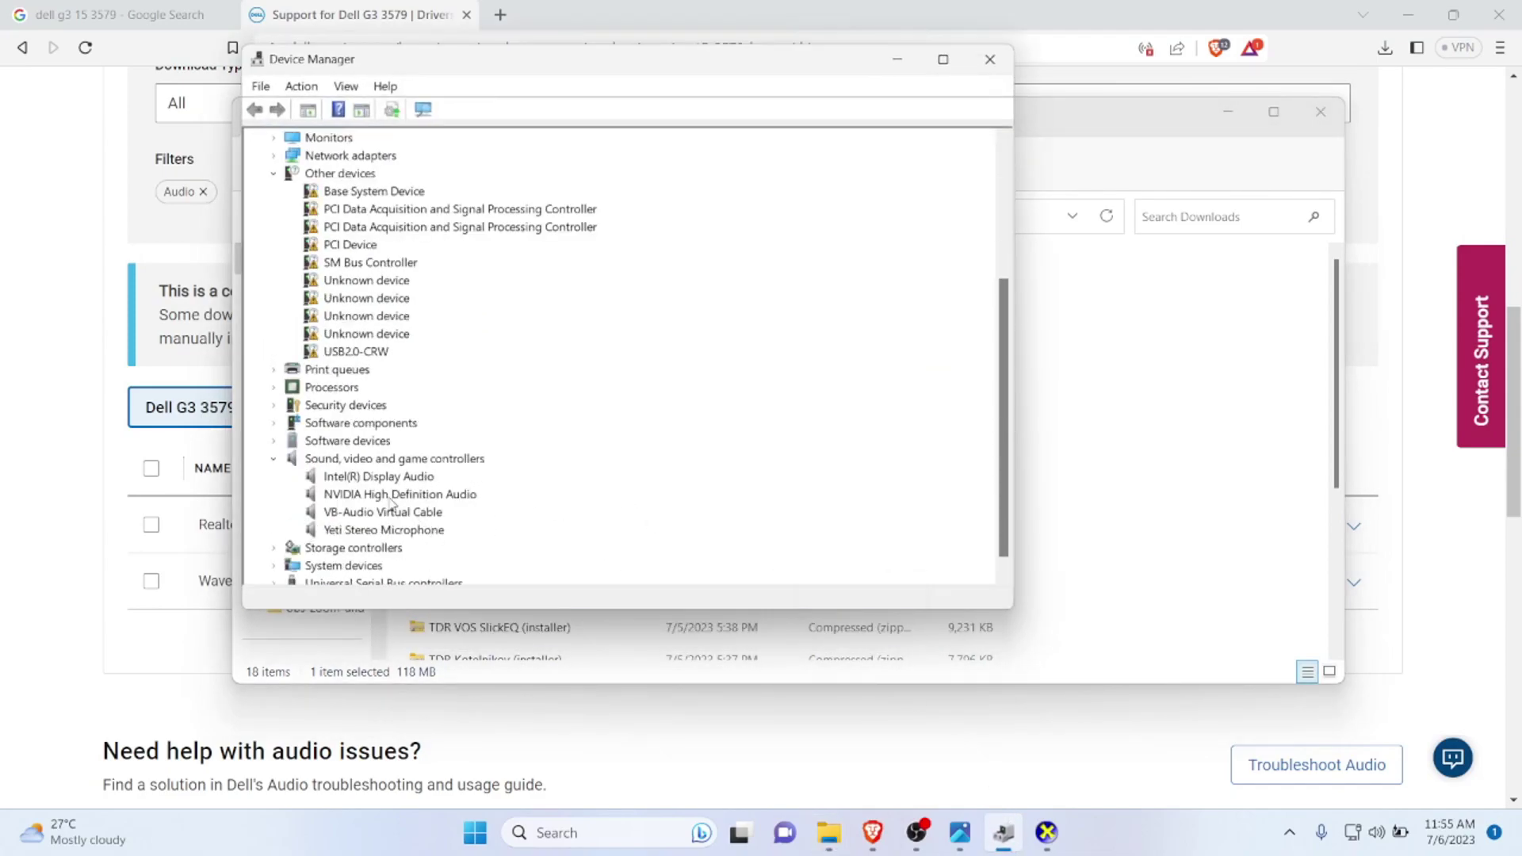
pyautogui.click(406, 480)
pyautogui.click(399, 515)
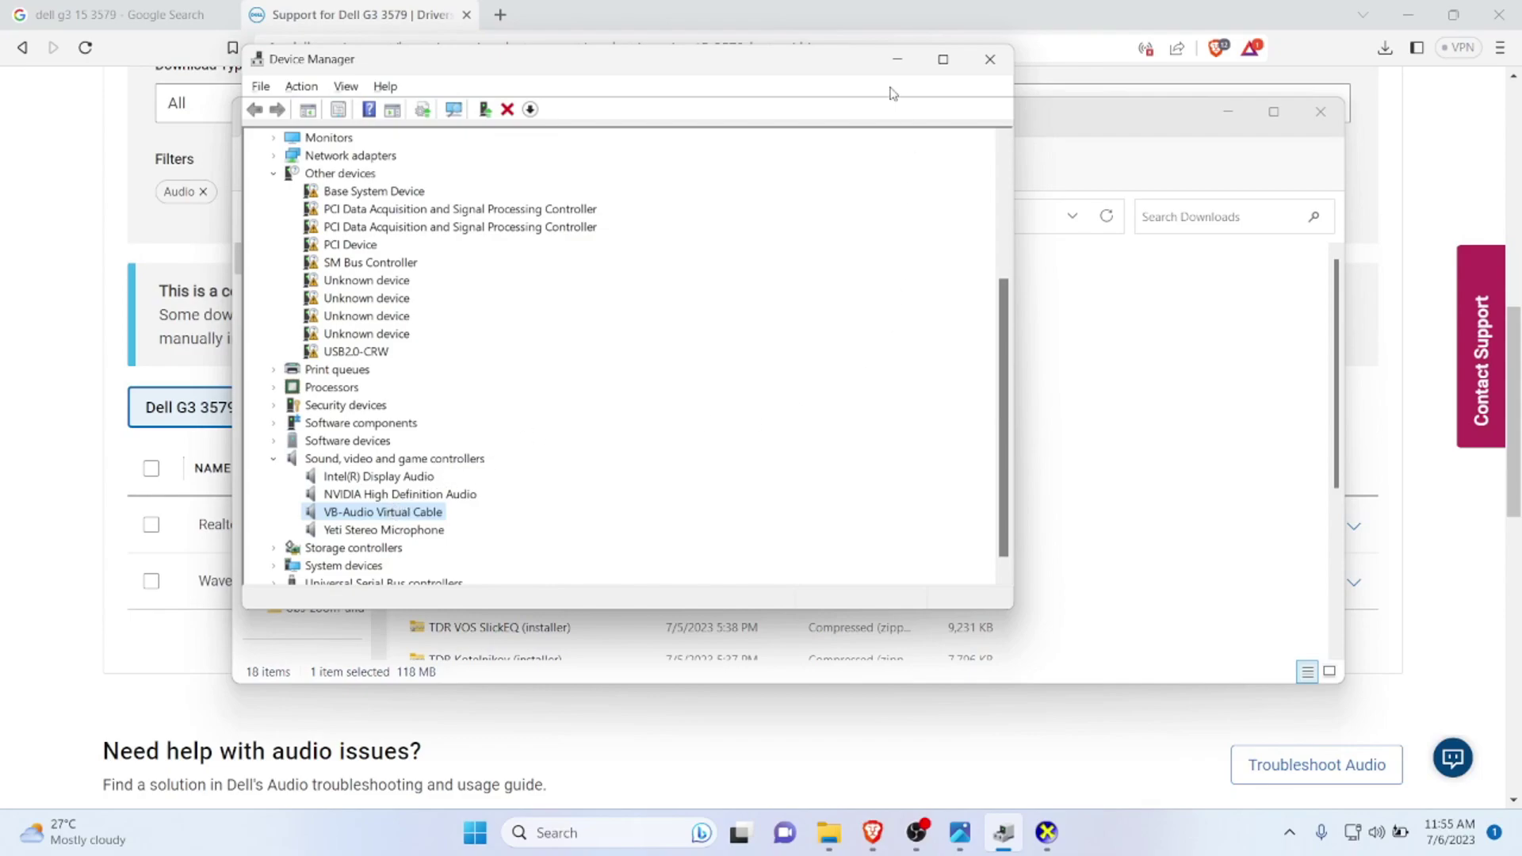
pyautogui.click(898, 58)
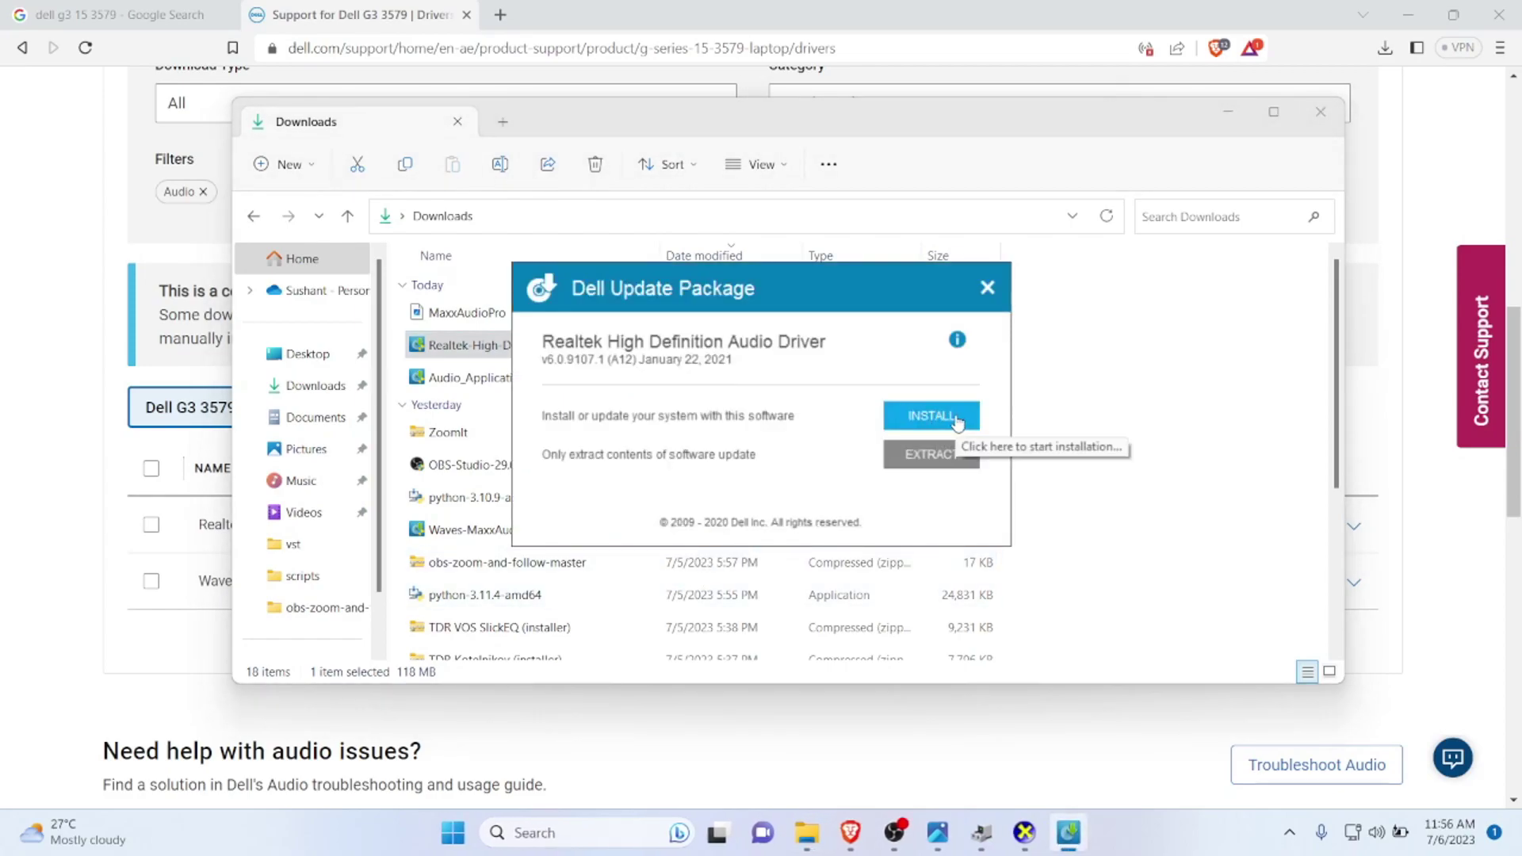
# Install Realtek Audio Driver 6.0.9107.1 through the Dell Update Package and finish without restarting.
pyautogui.click(942, 417)
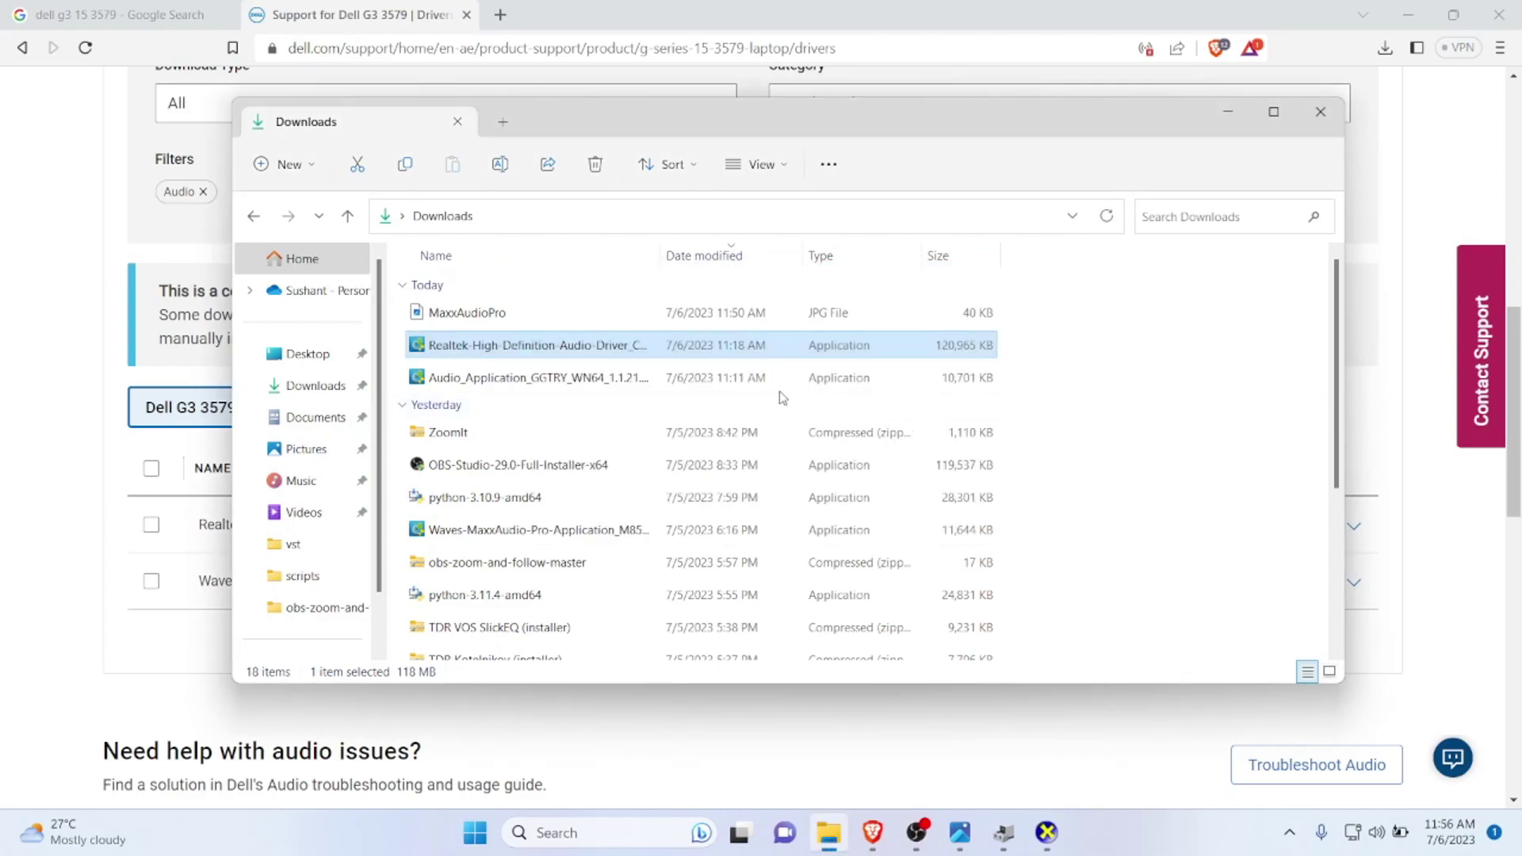
pyautogui.moveTo(656, 386)
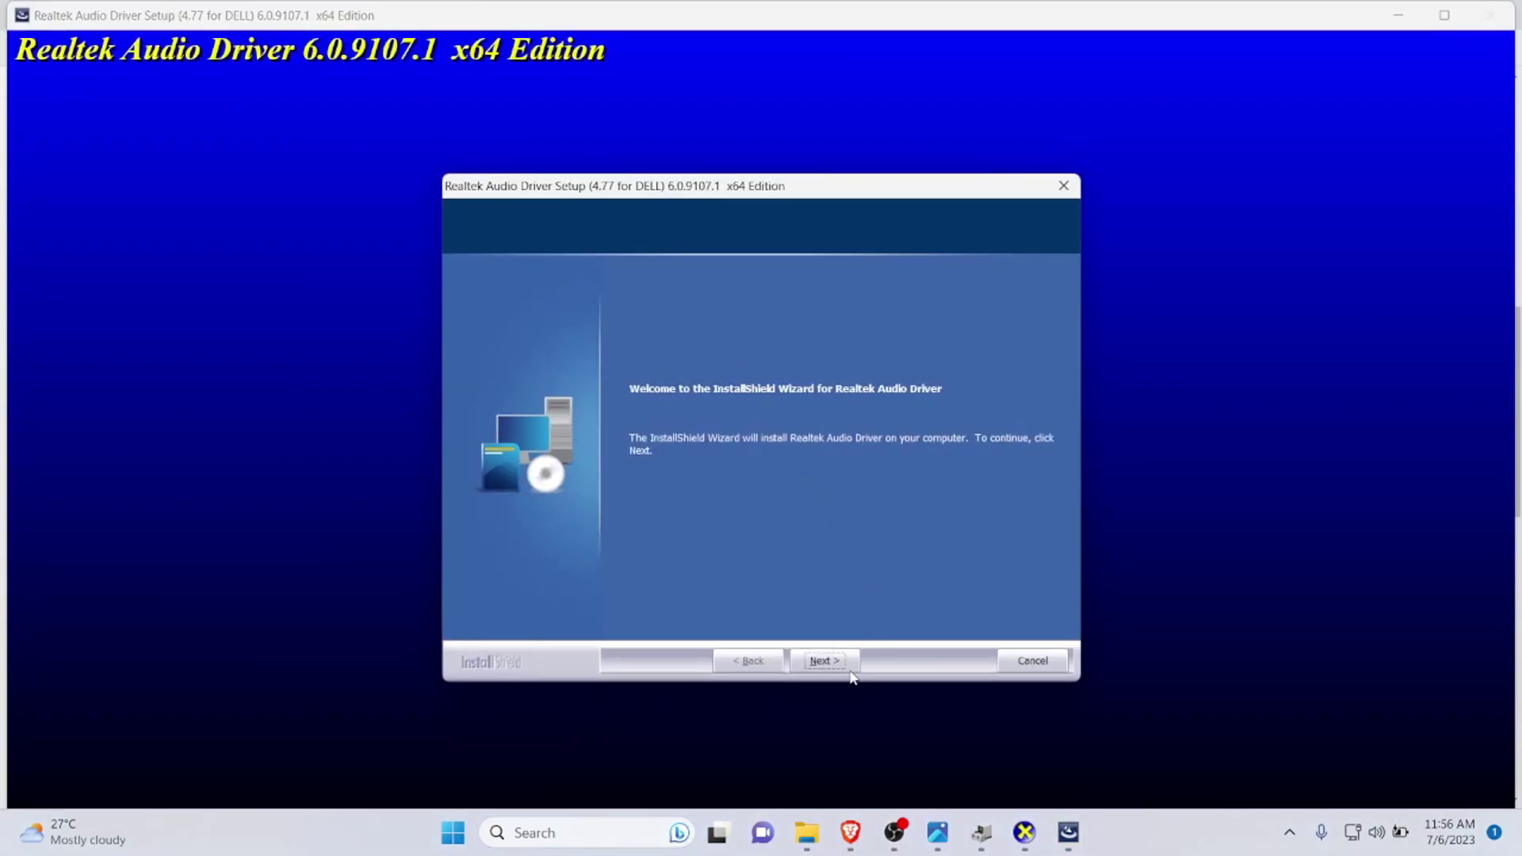
pyautogui.click(823, 663)
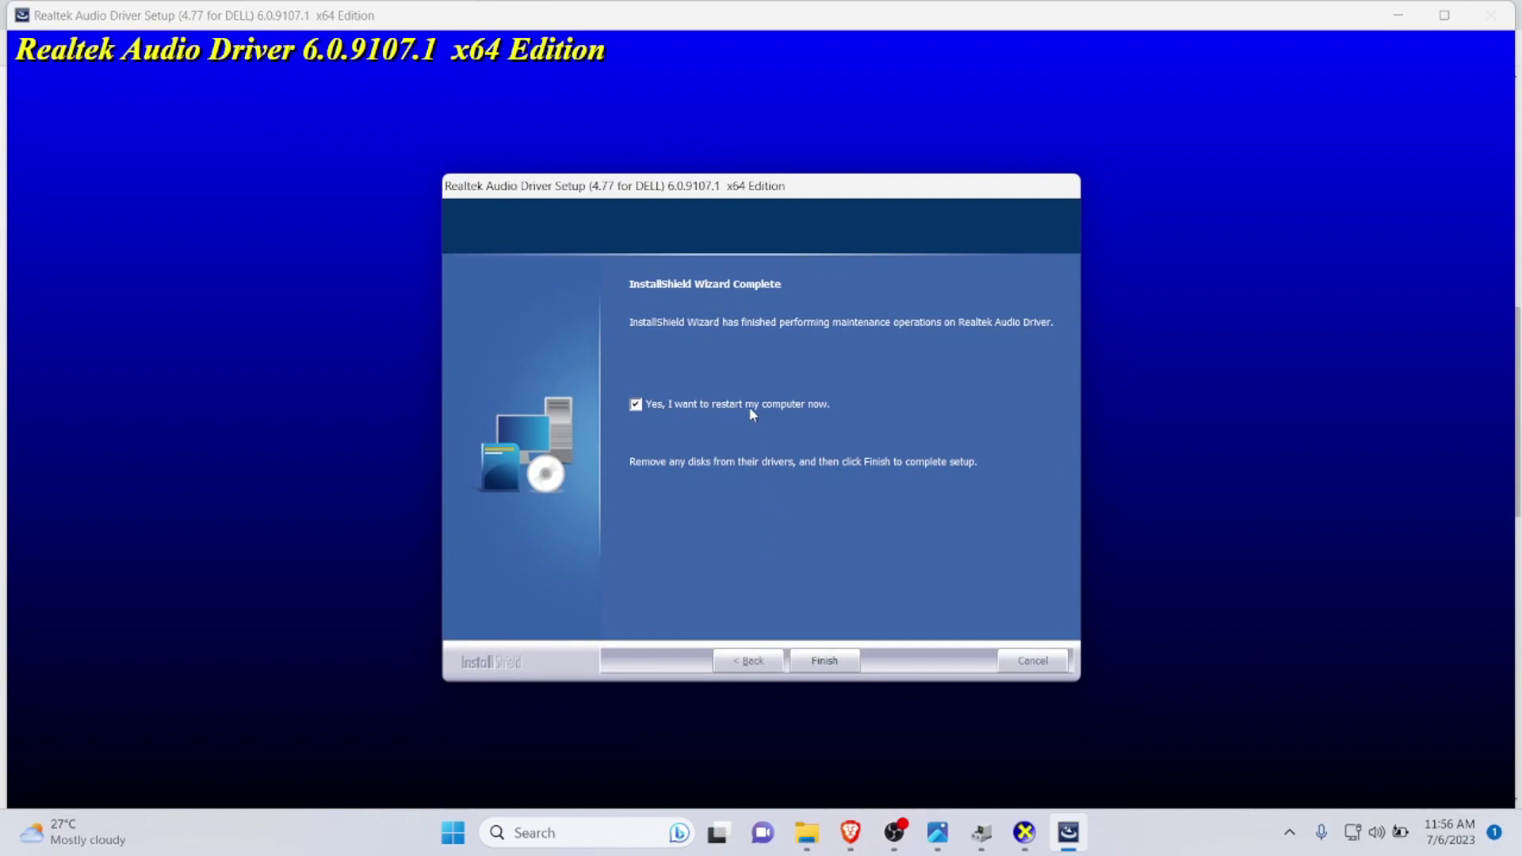
pyautogui.click(832, 664)
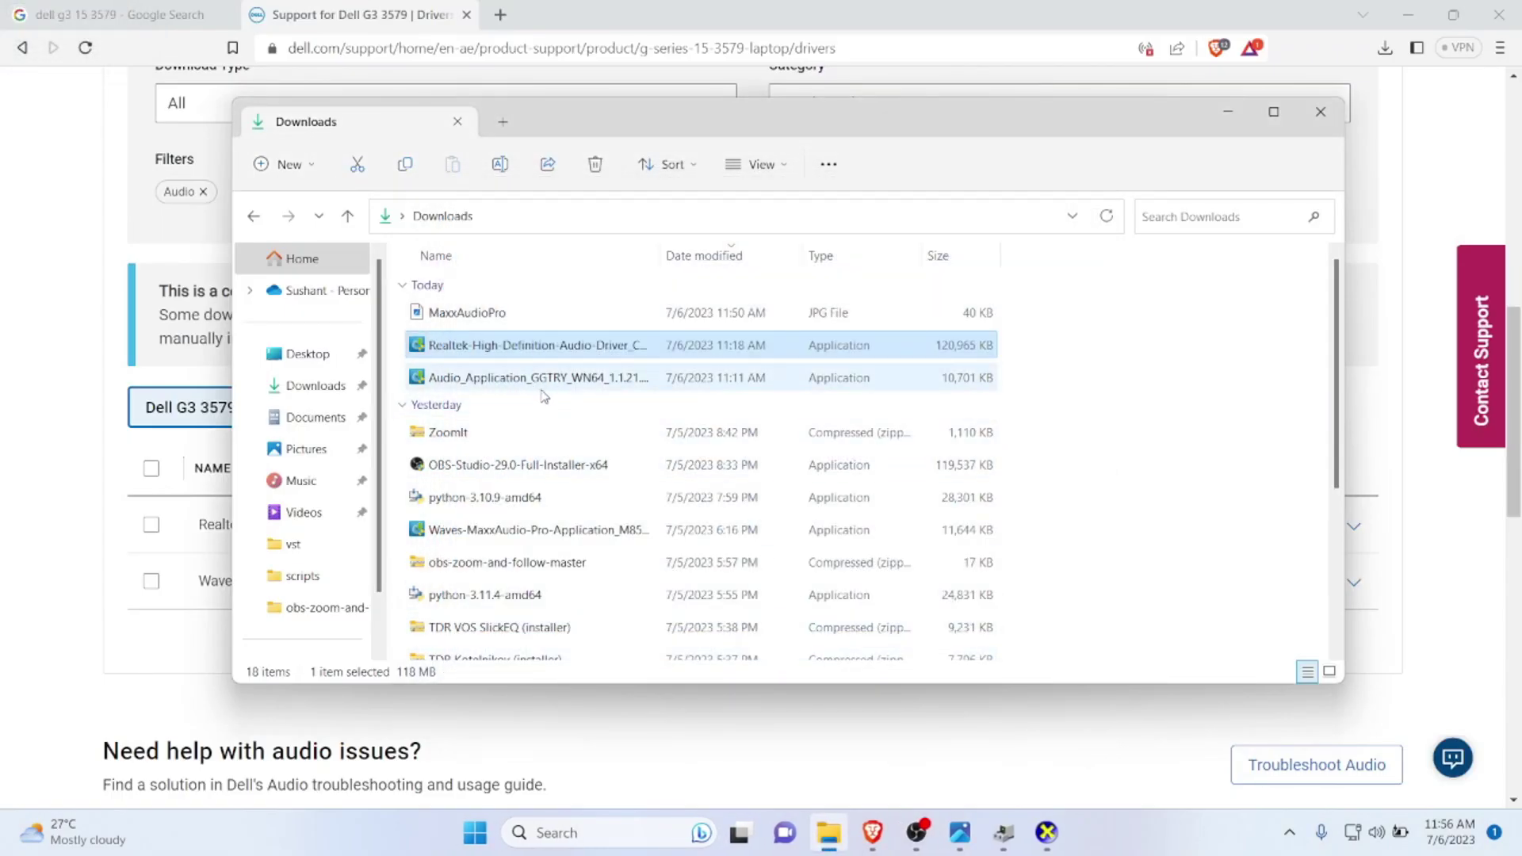
# Delete the older Waves-MaxxAudio-Pro installer from the Downloads folder.
pyautogui.click(532, 379)
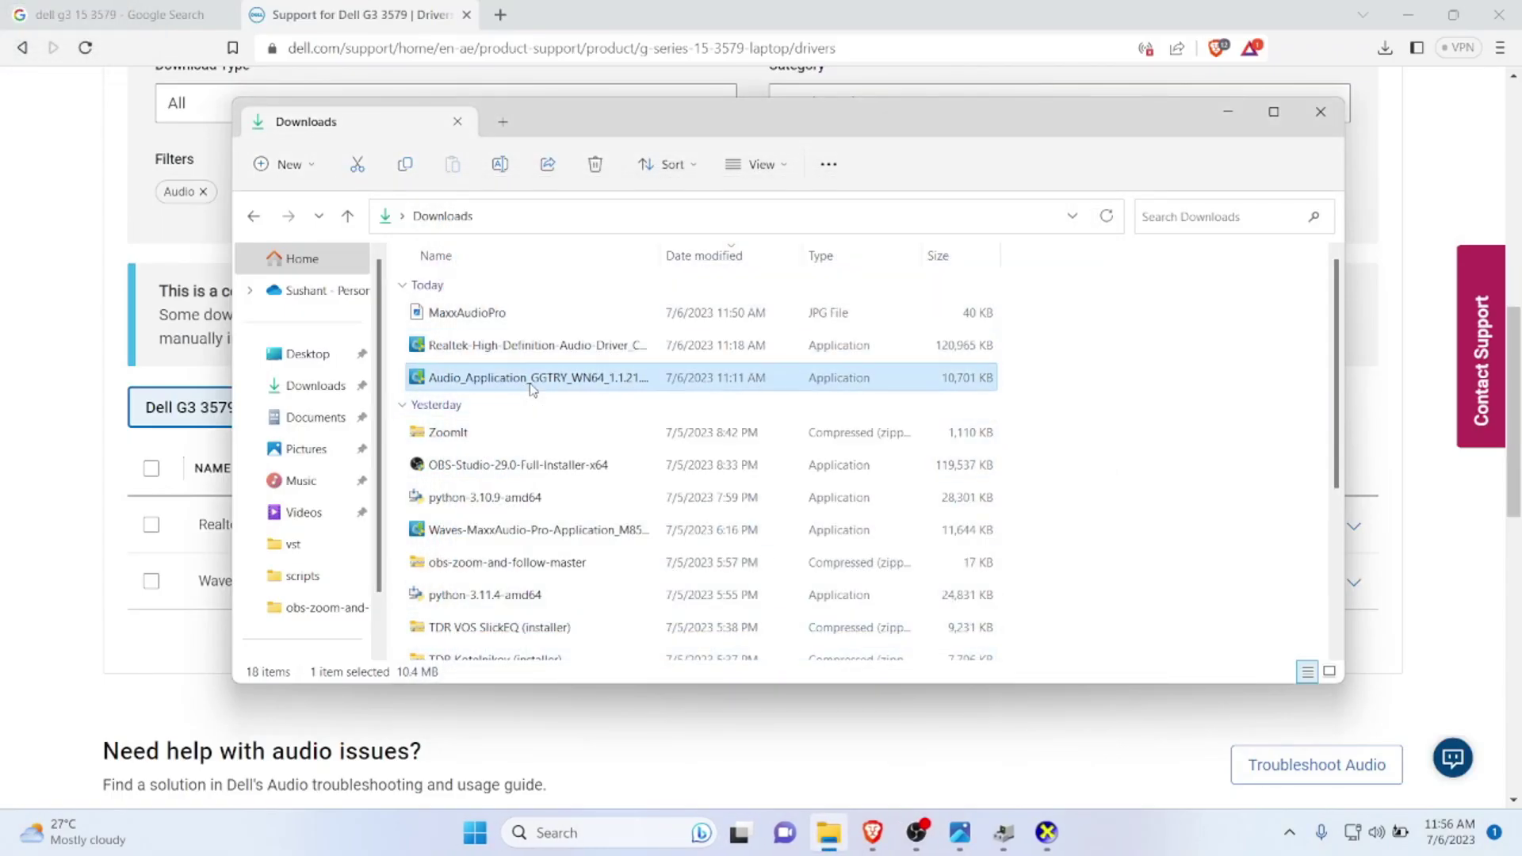
pyautogui.click(537, 532)
pyautogui.click(594, 167)
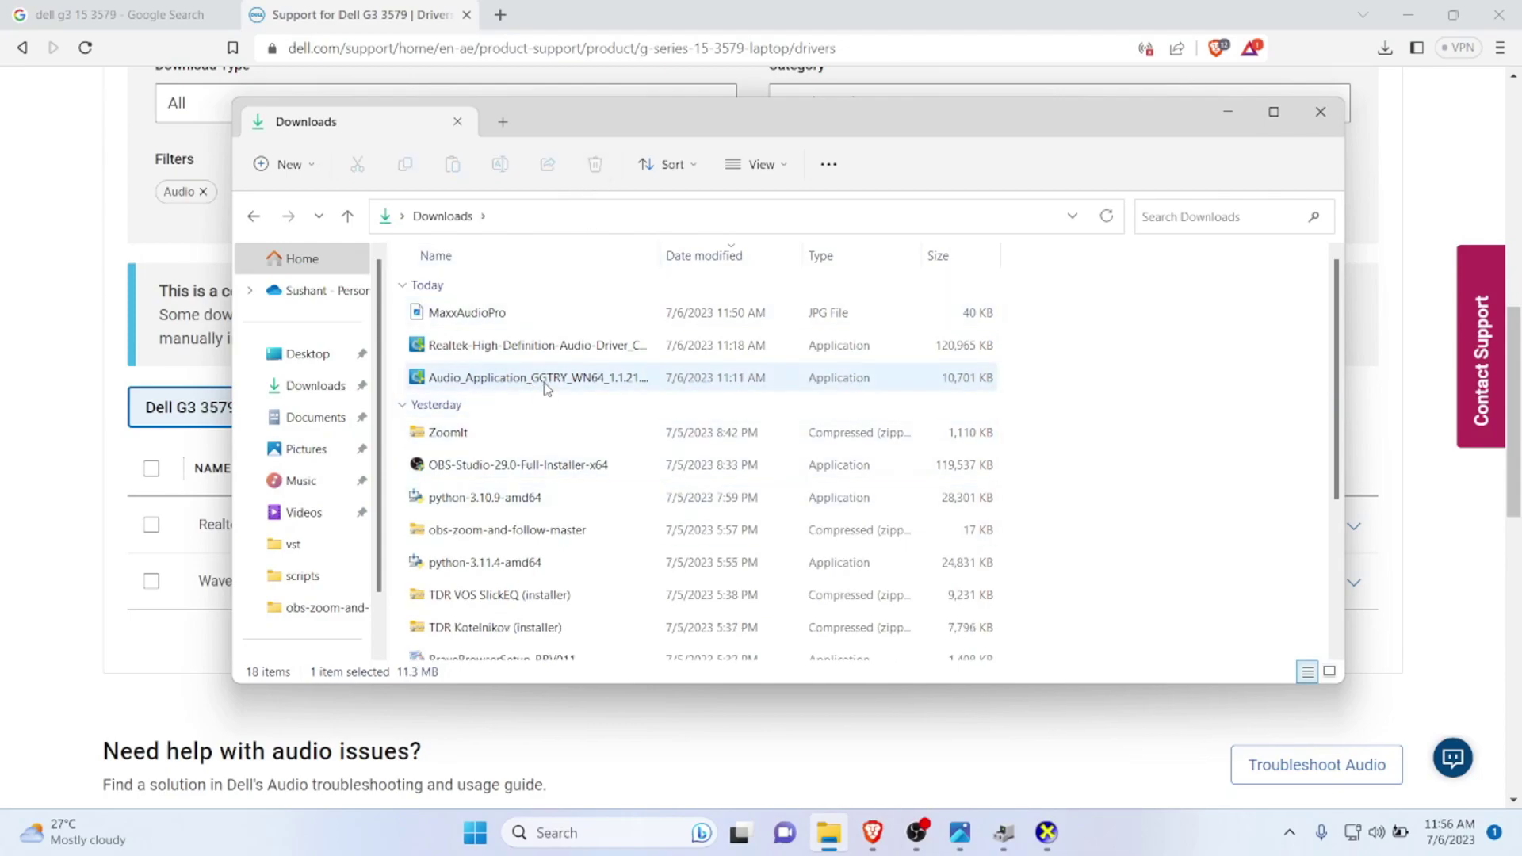
pyautogui.click(544, 380)
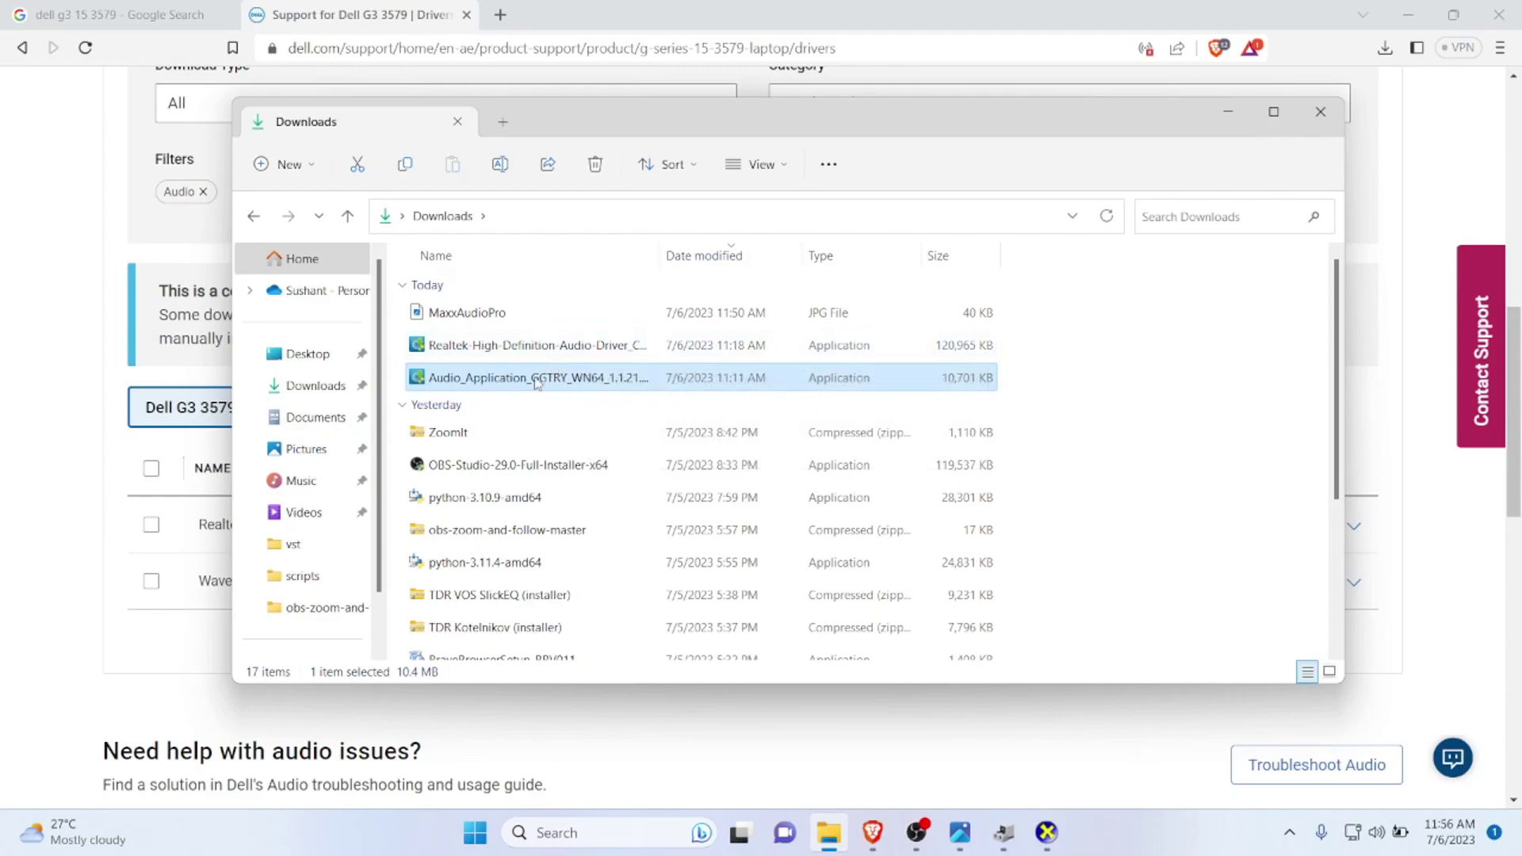
# Dismiss the Realtek update confirmation and launch the Audio_Application installer from Downloads.
pyautogui.click(127, 553)
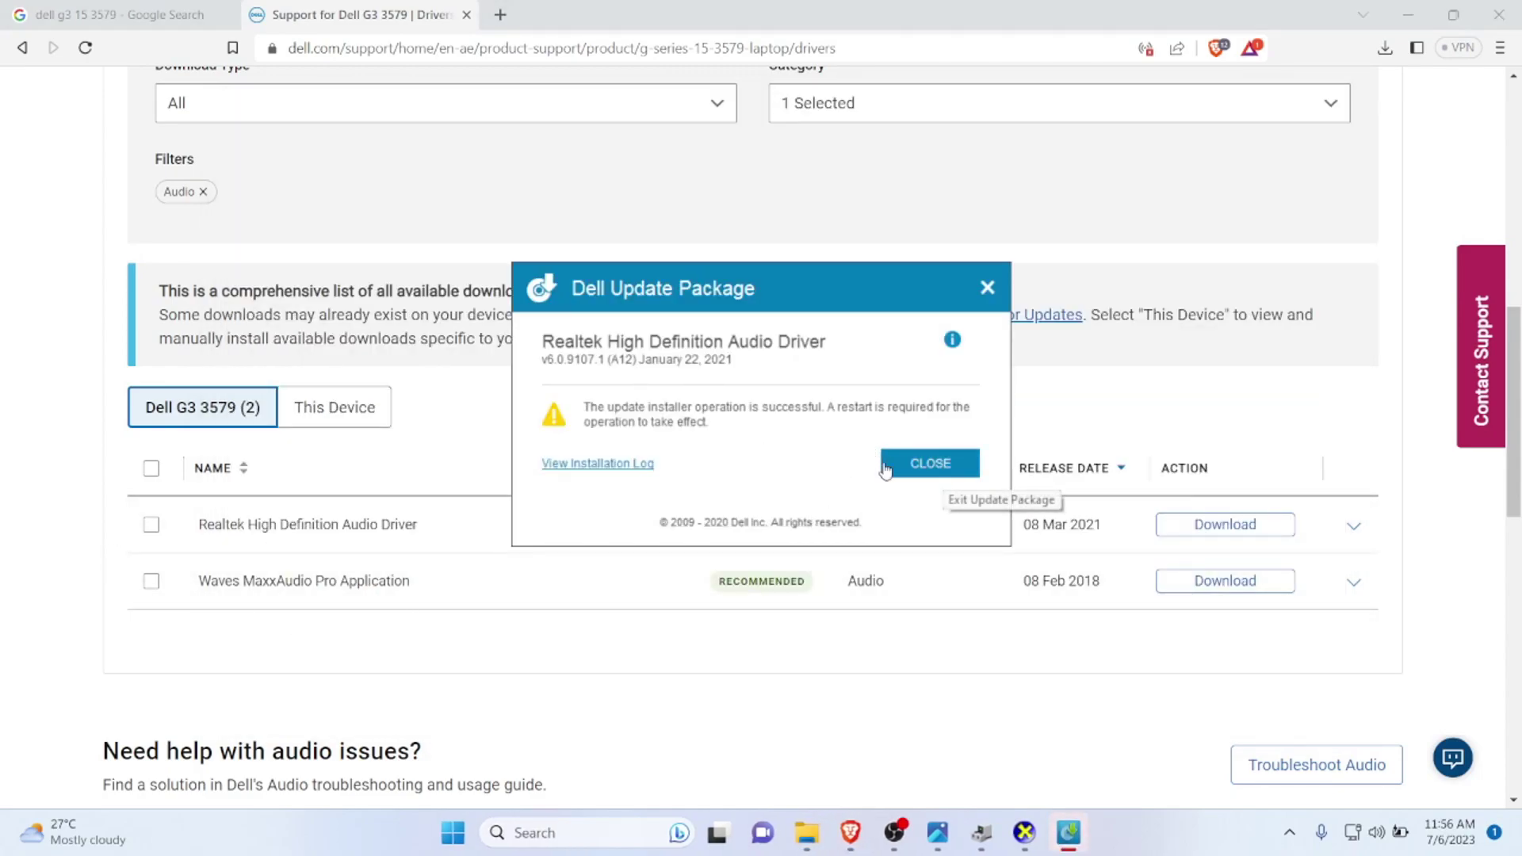
pyautogui.click(931, 465)
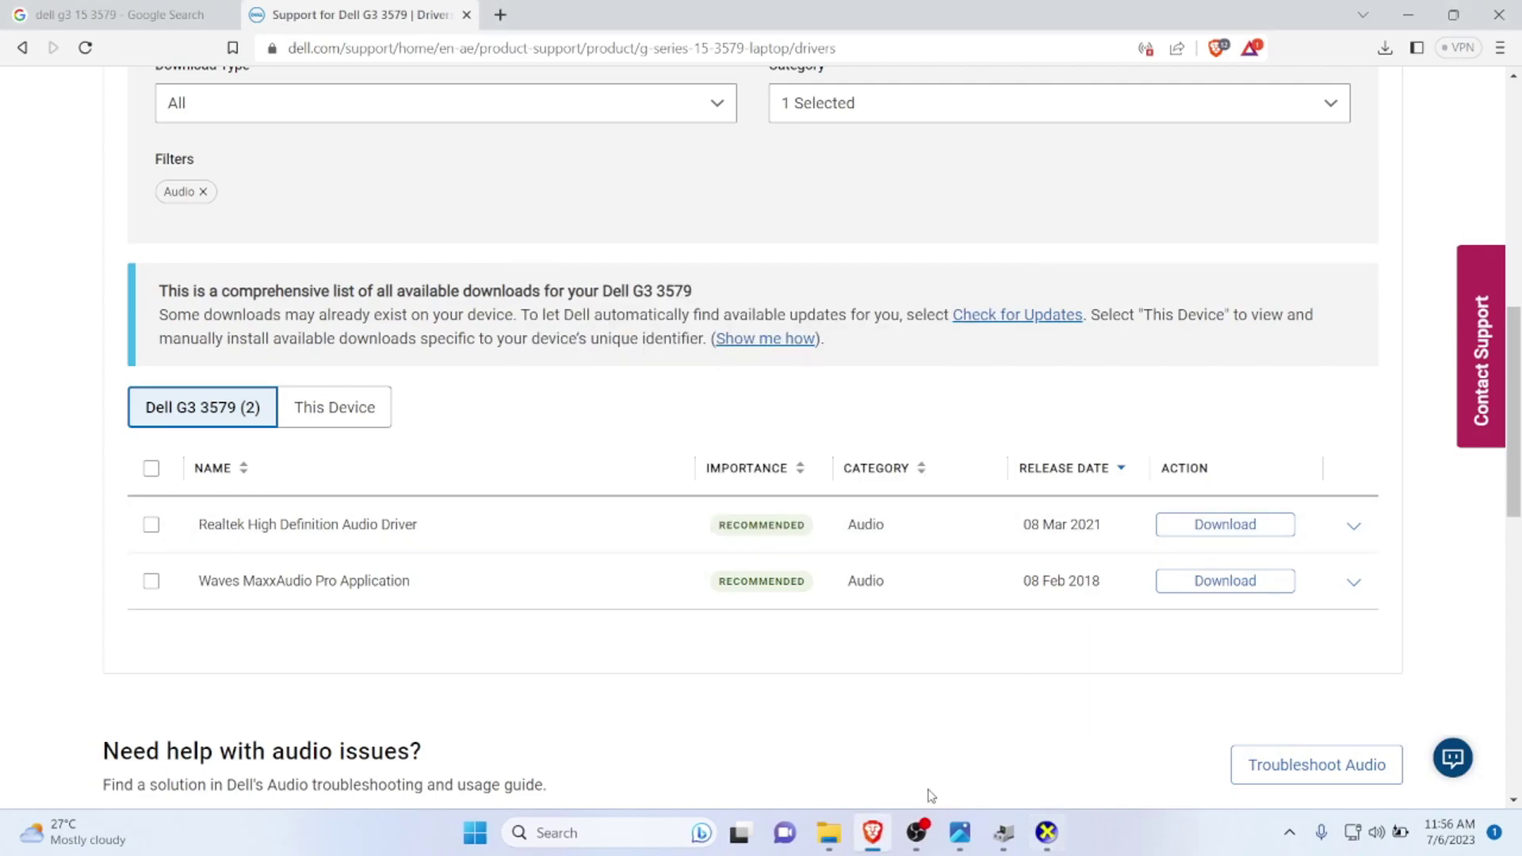
pyautogui.click(829, 832)
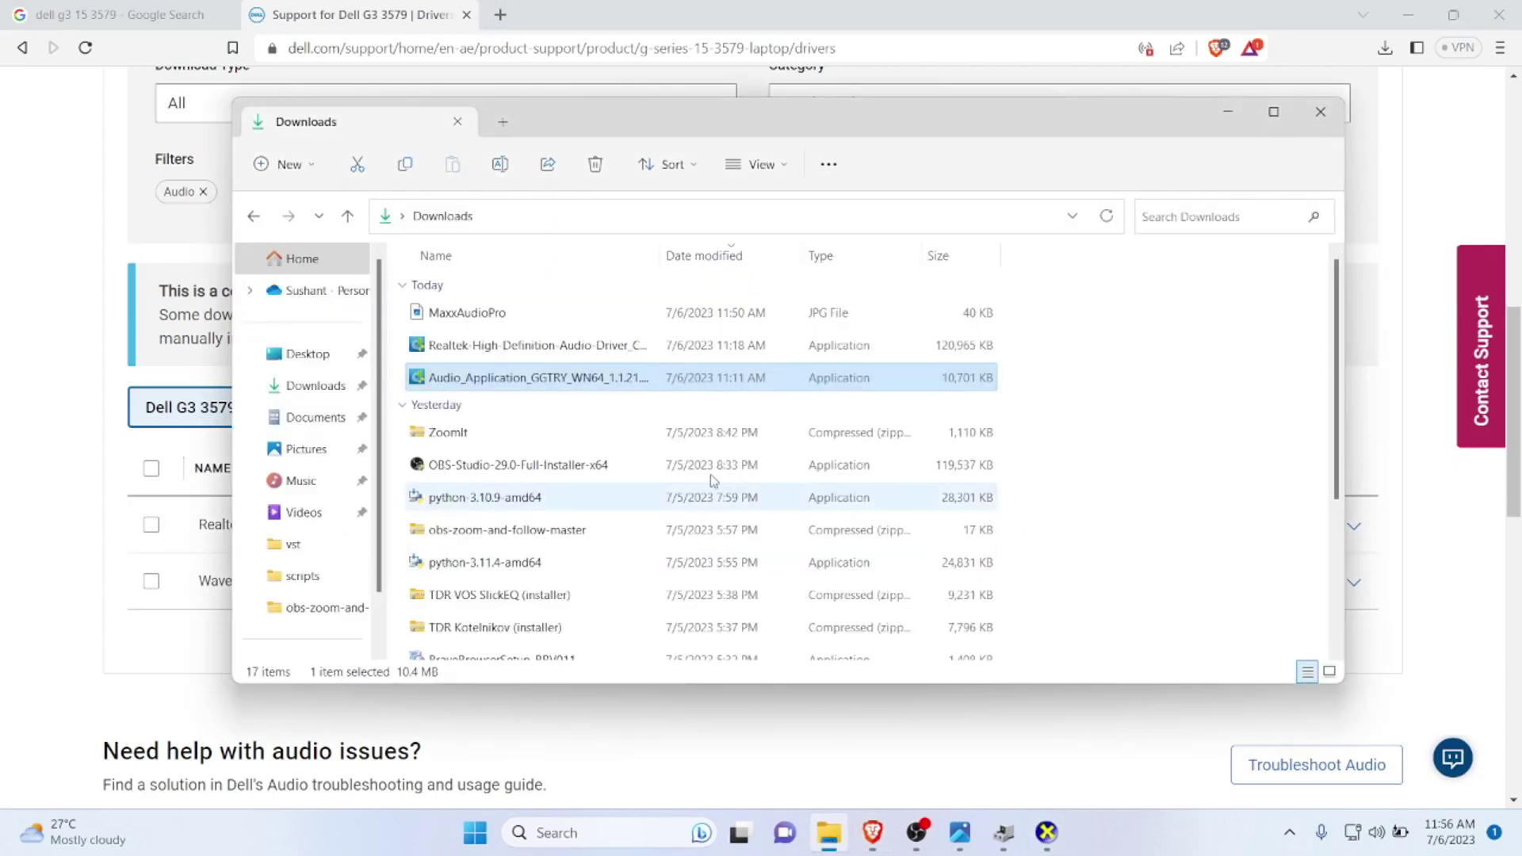
pyautogui.doubleClick(545, 379)
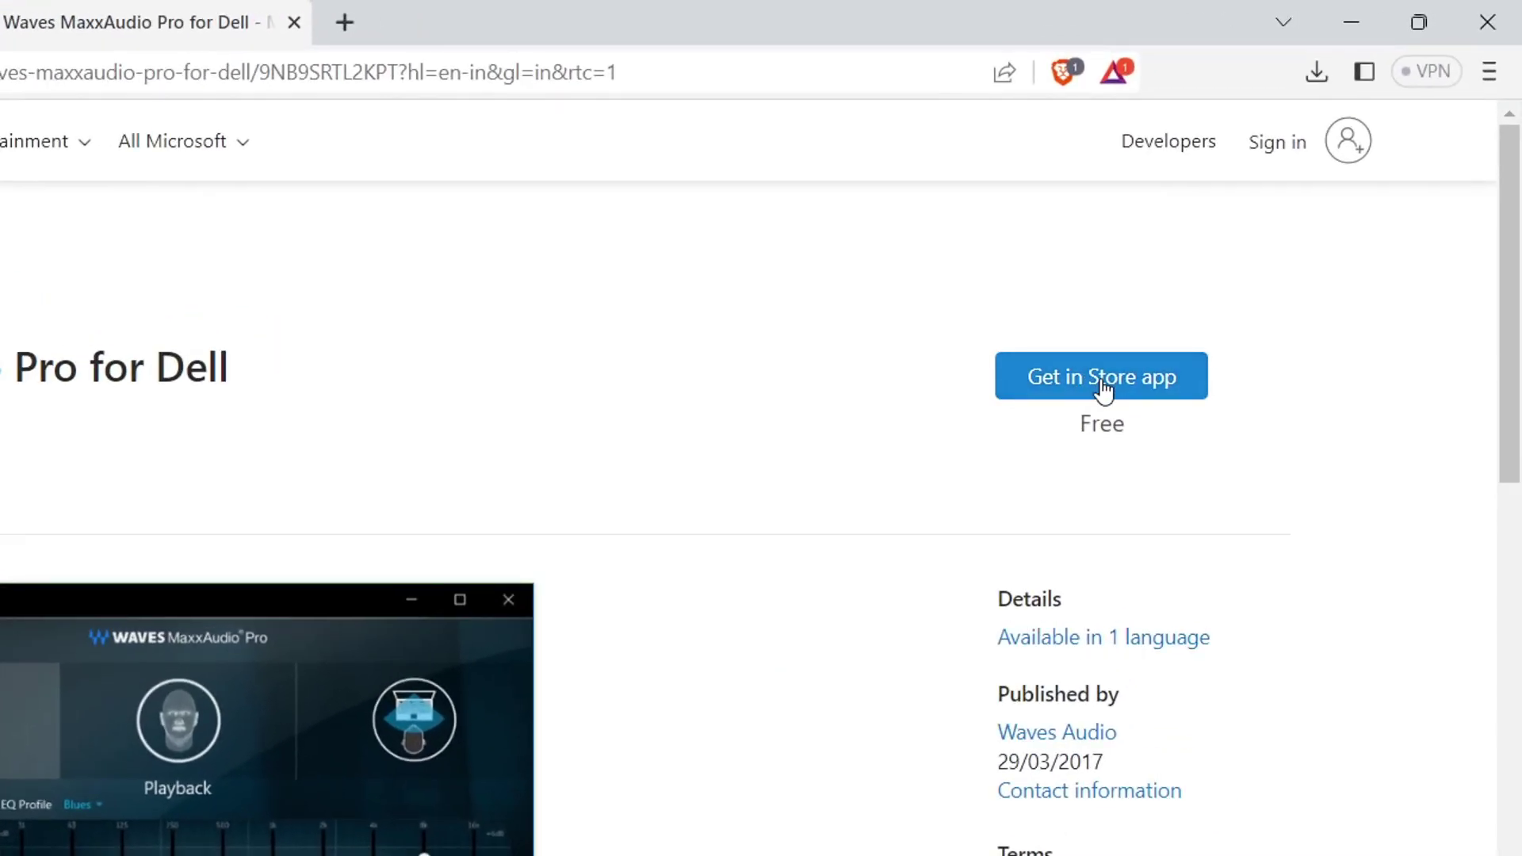
# Get Waves MaxxAudio Pro for Dell in Microsoft Store and install it.
pyautogui.click(1237, 262)
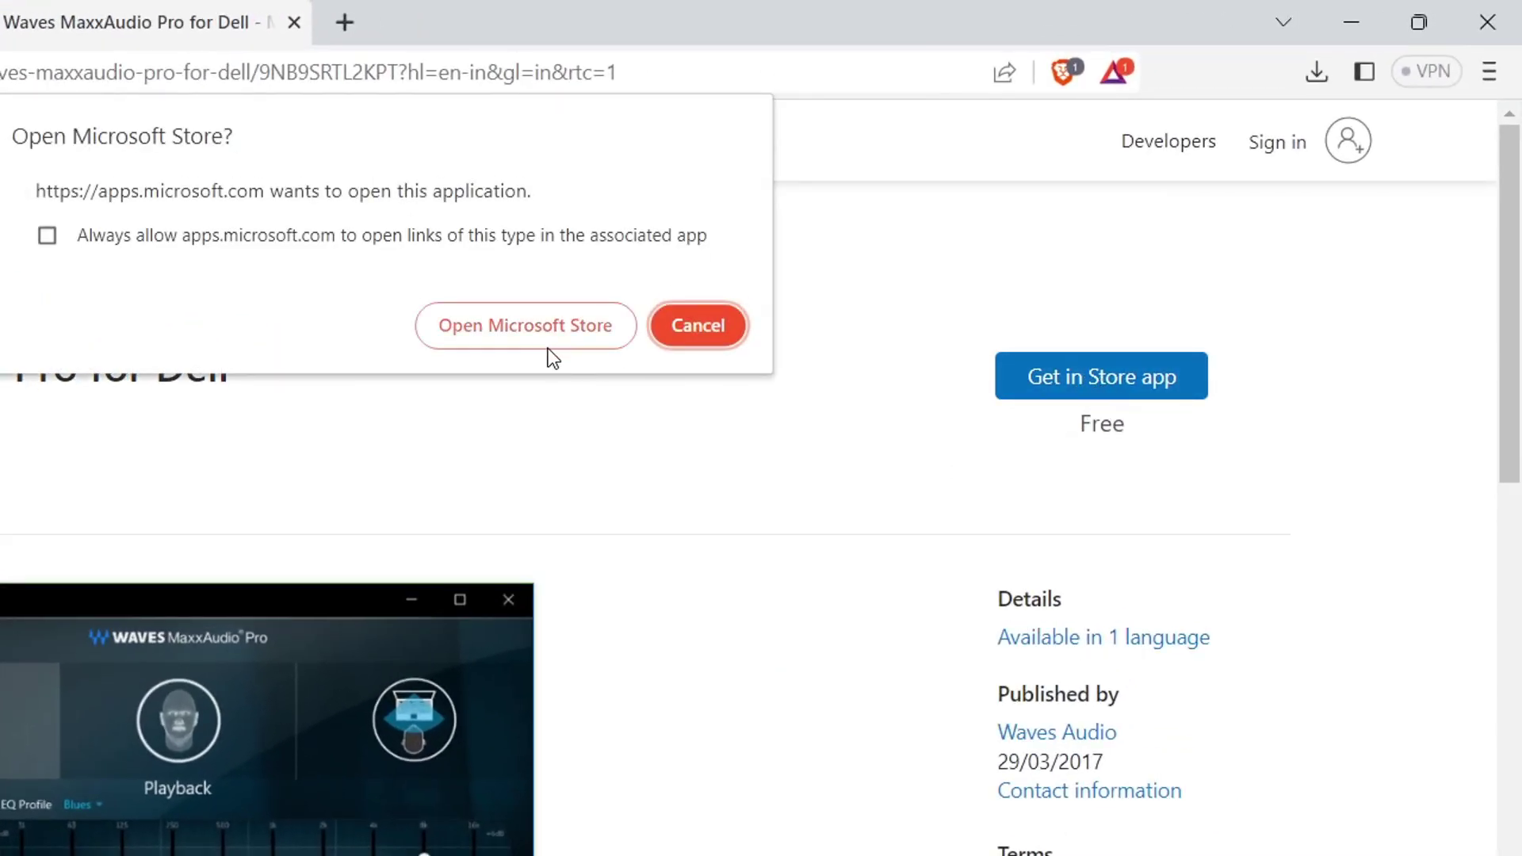
pyautogui.click(522, 331)
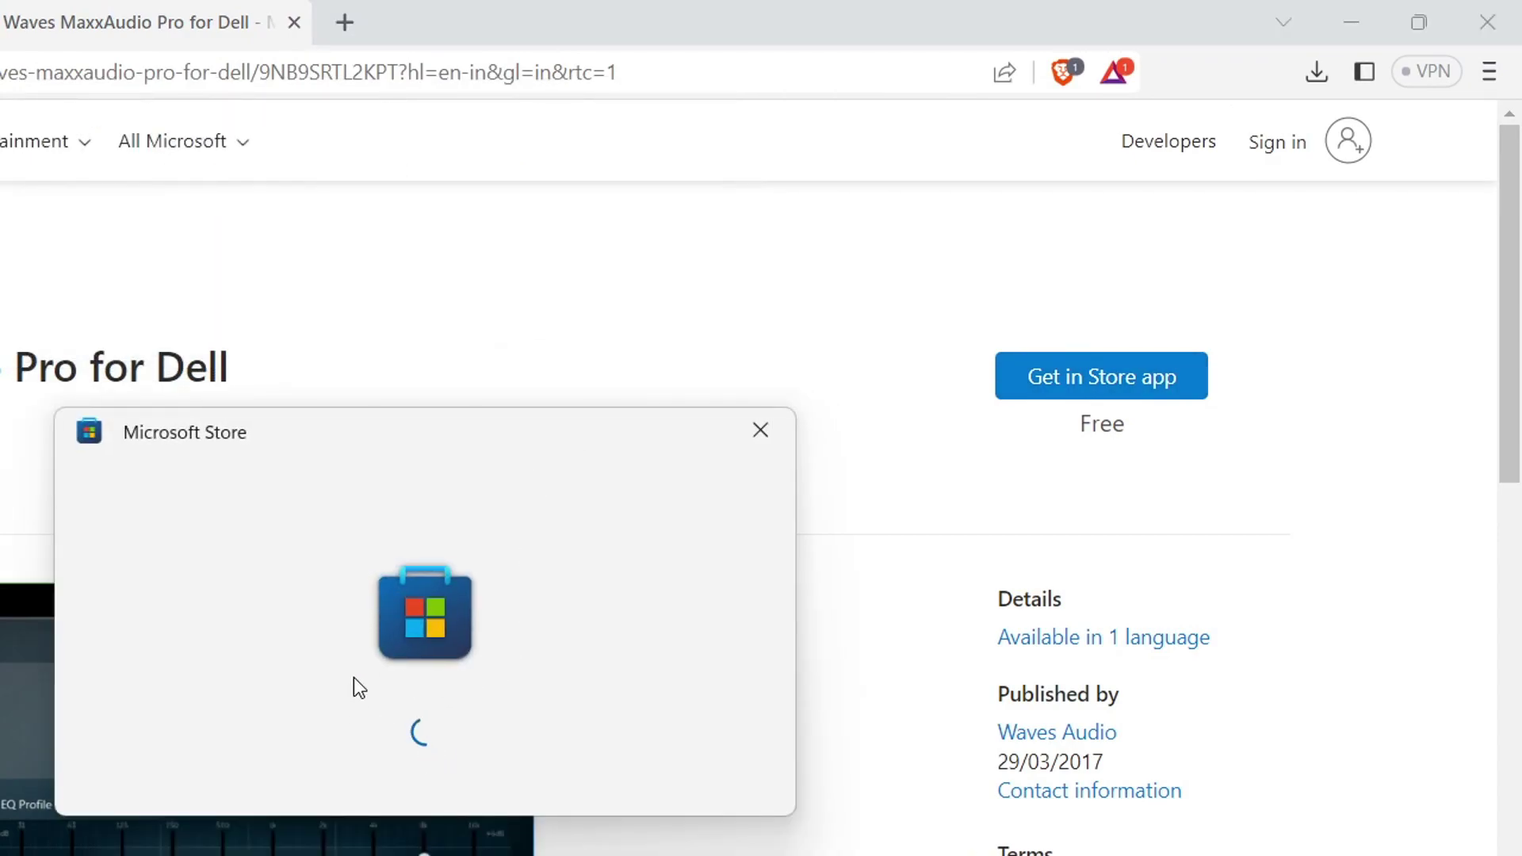
pyautogui.moveTo(332, 449); pyautogui.dragTo(529, 280)
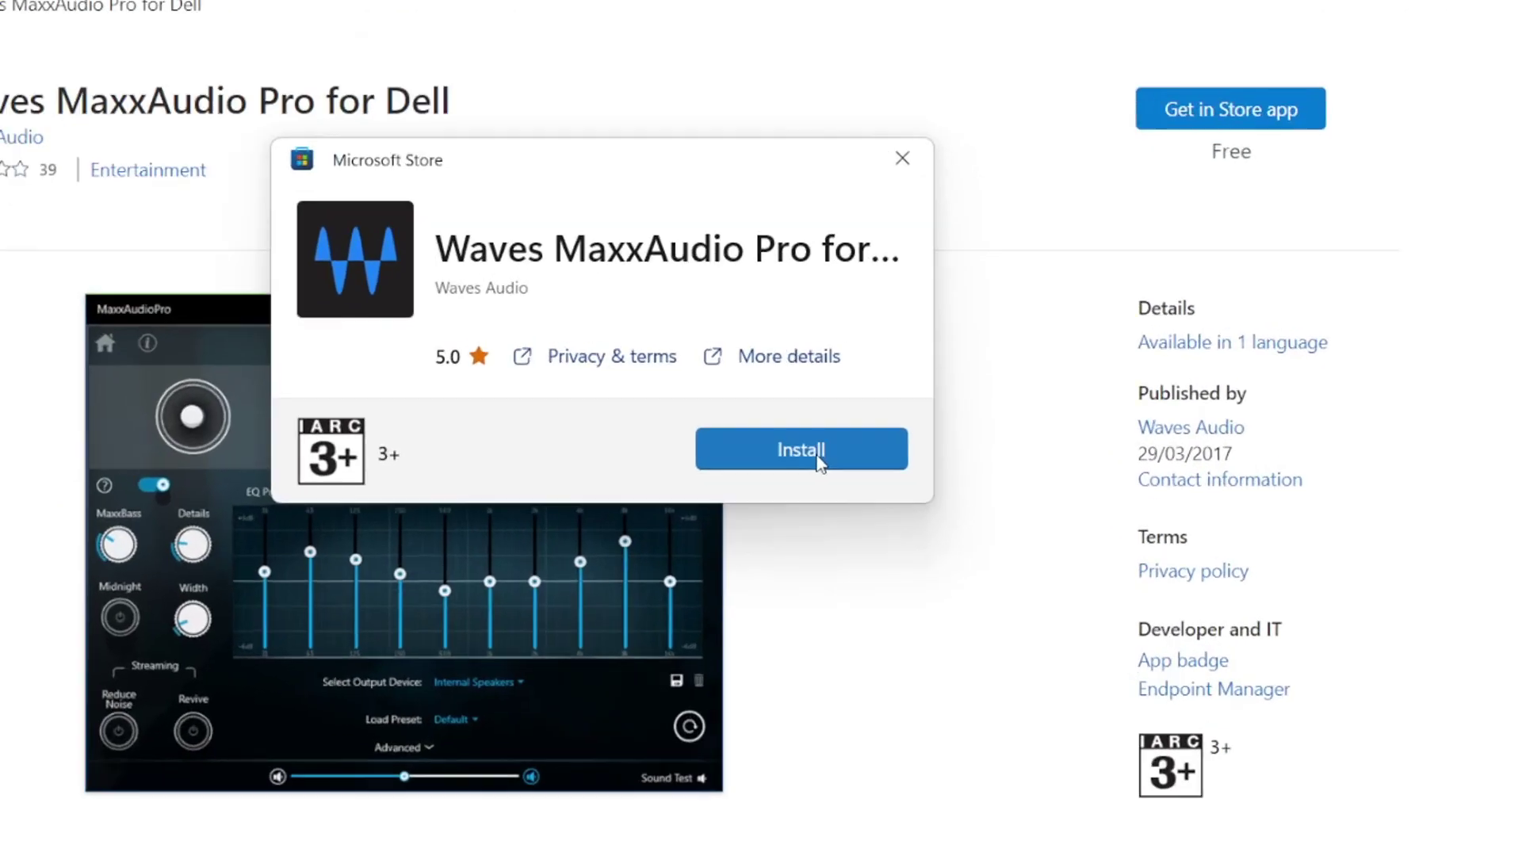
pyautogui.click(932, 514)
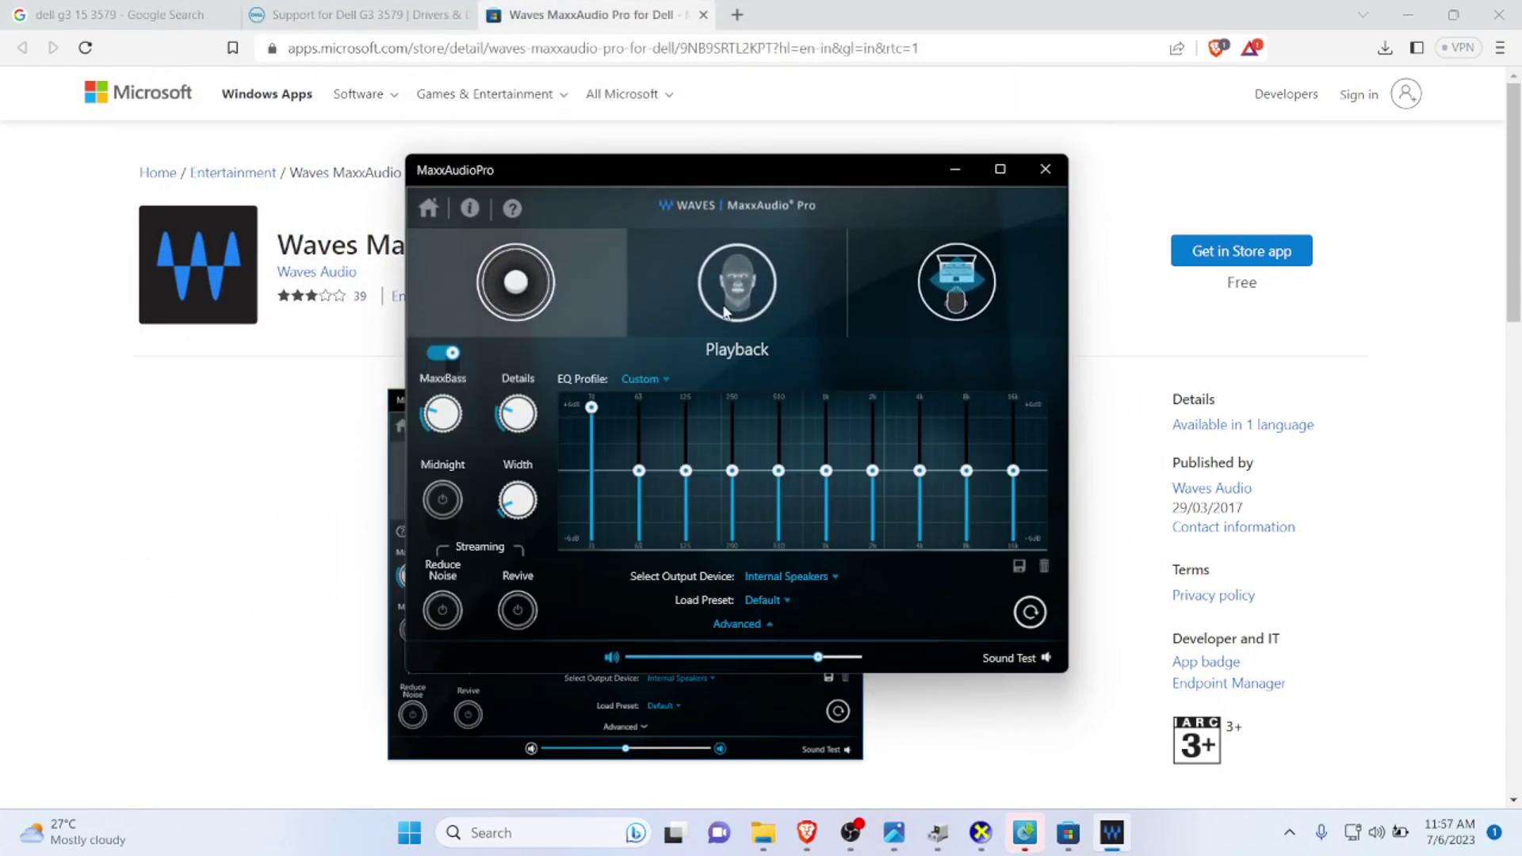
# Check MaxxAudioPro's Dimension and Voice pages, close Microsoft Store, then return to Playback.
pyautogui.click(705, 279)
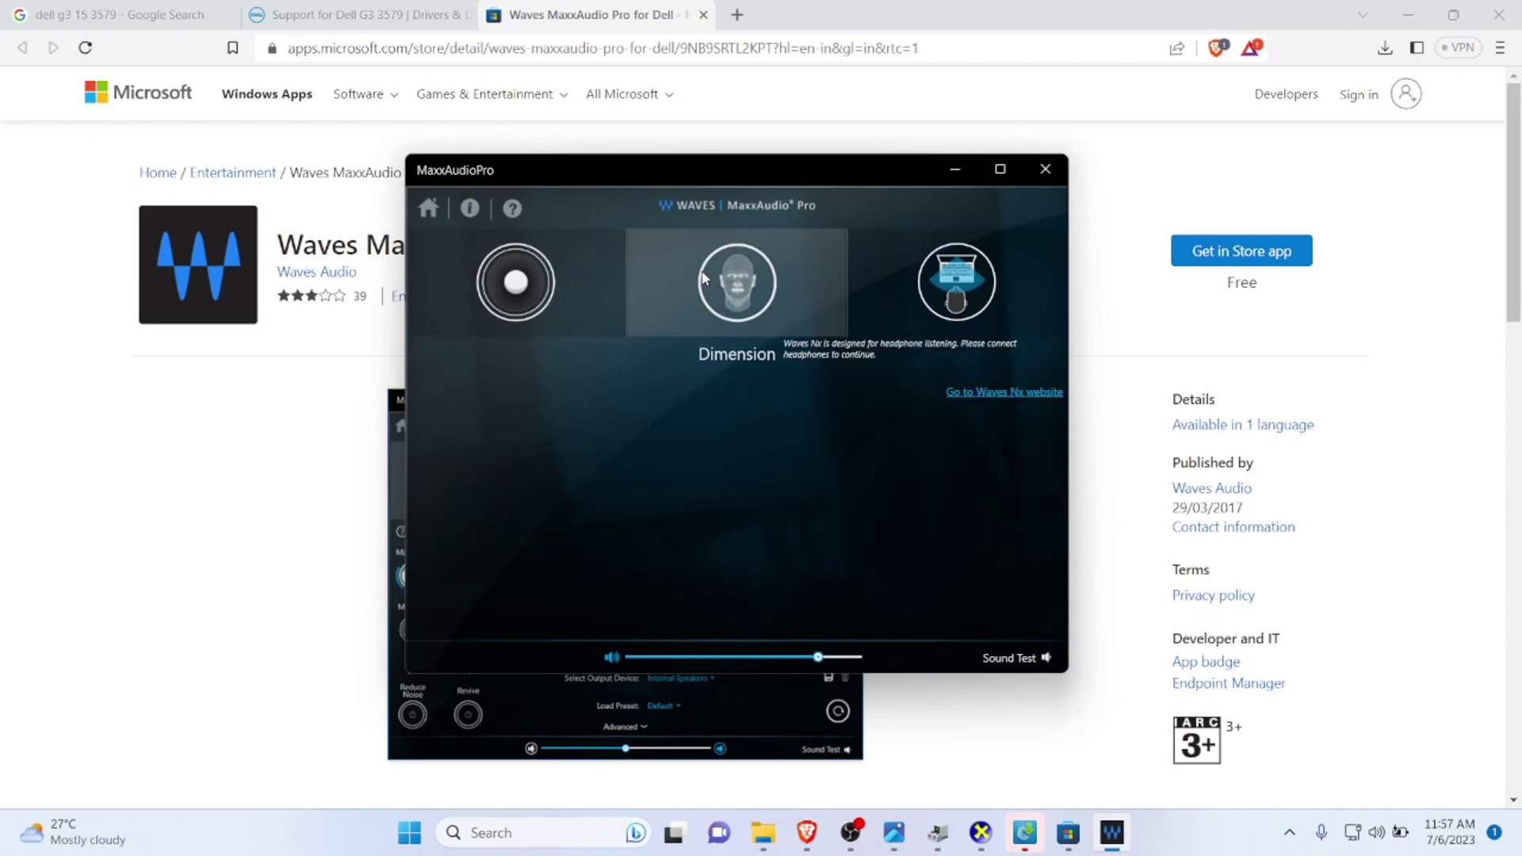
pyautogui.click(943, 299)
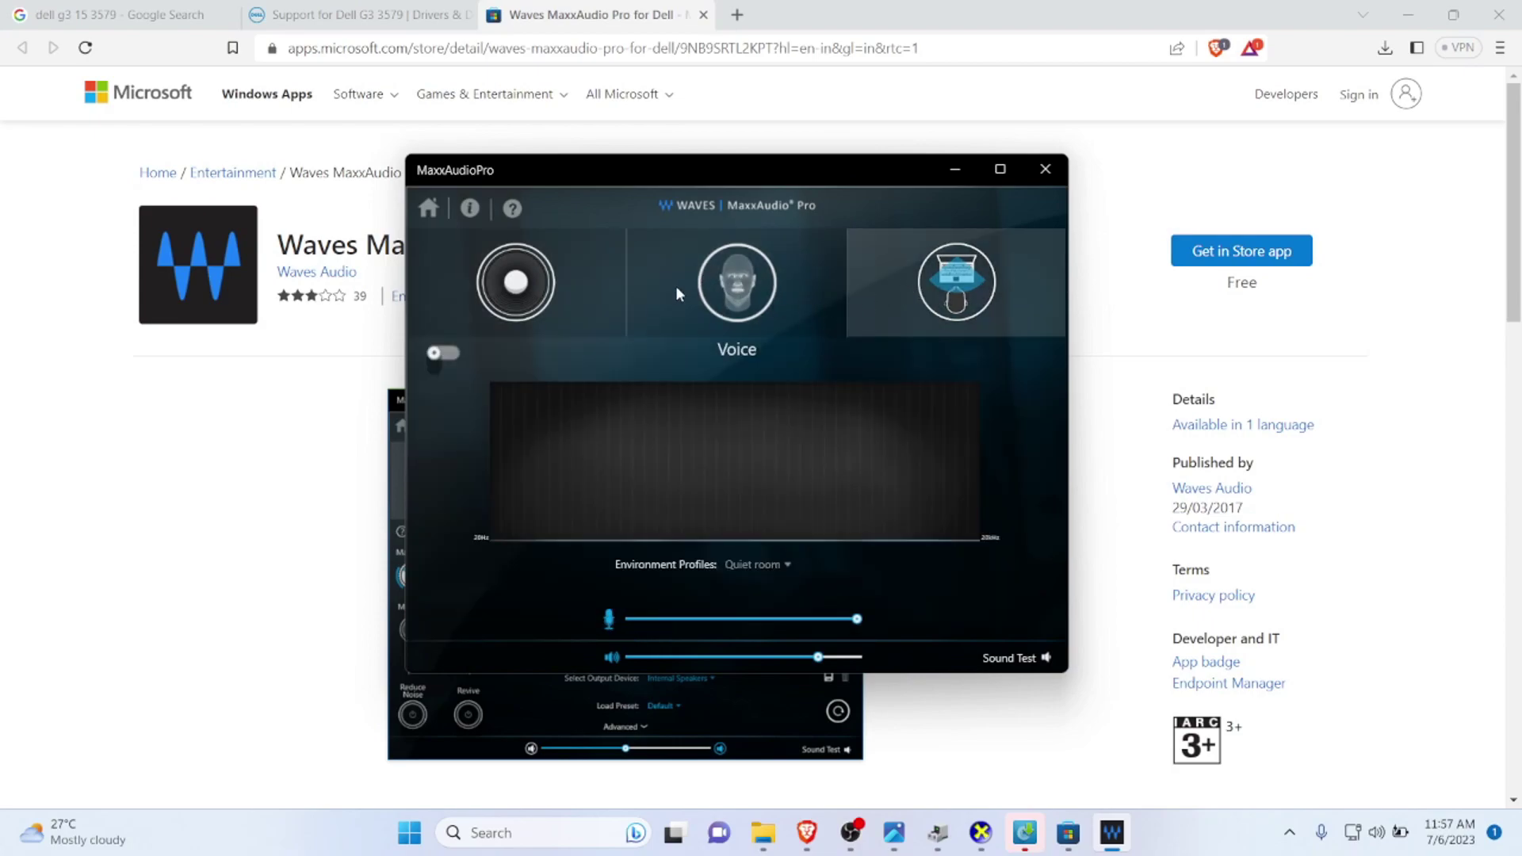
pyautogui.moveTo(820, 170); pyautogui.dragTo(1101, 213)
pyautogui.click(673, 318)
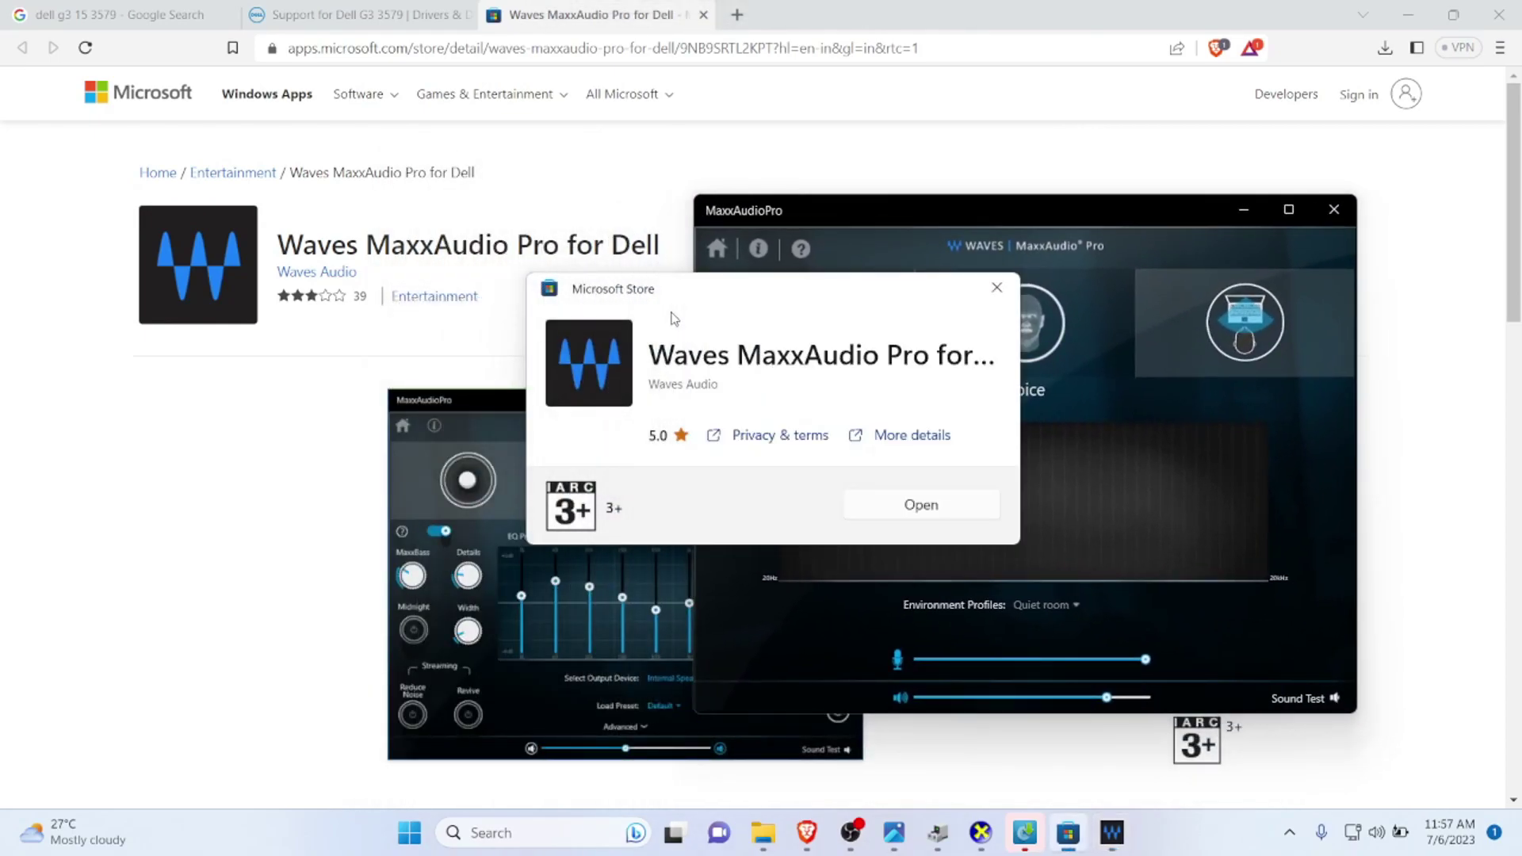
pyautogui.click(997, 287)
pyautogui.click(804, 323)
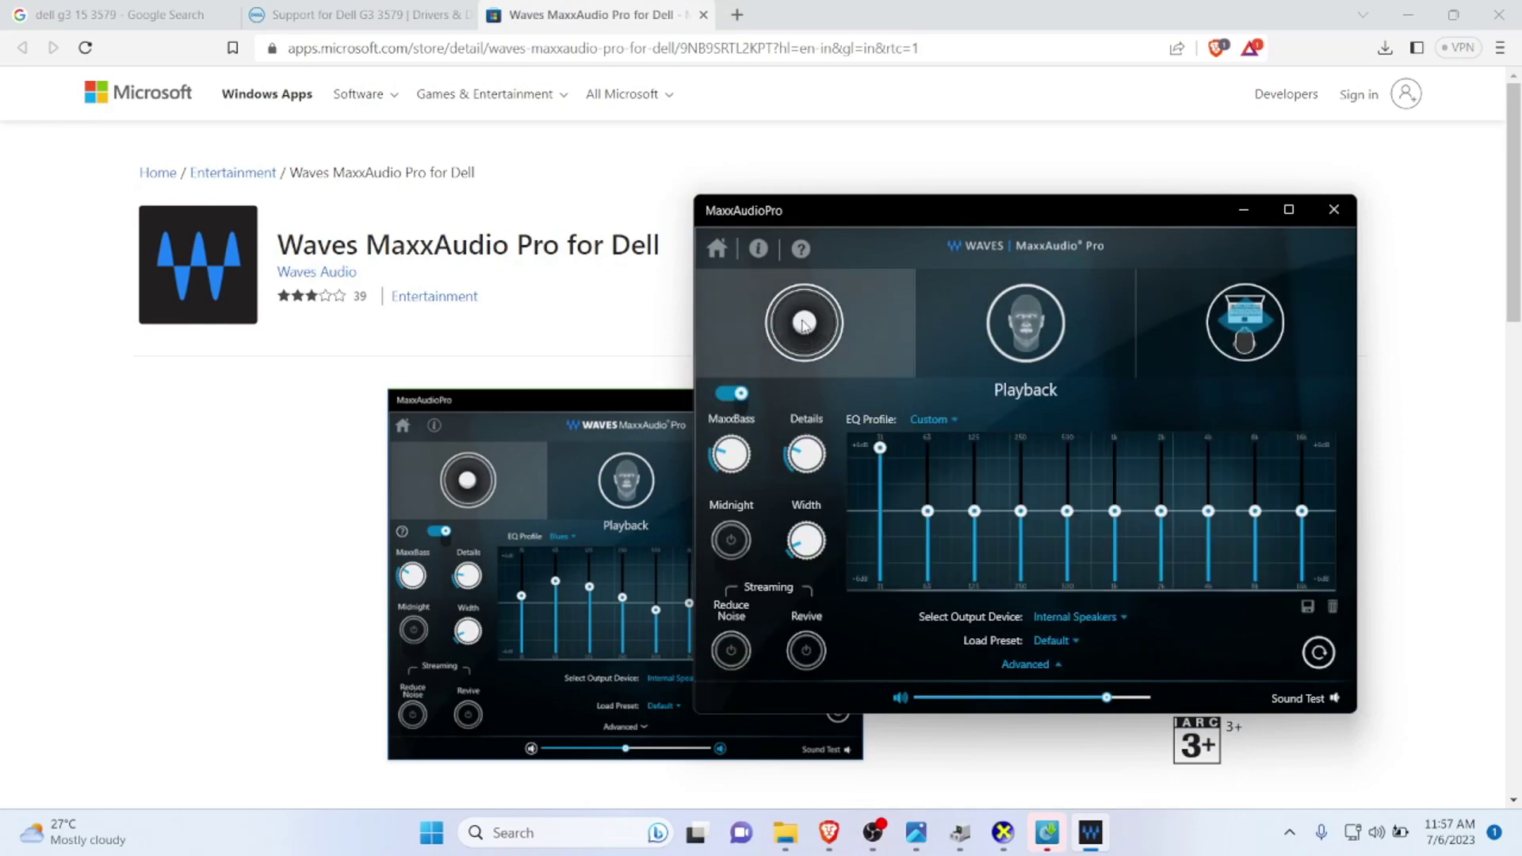
# Scan for hardware changes in Device Manager, then close Device Manager and MaxxAudioPro.
pyautogui.click(960, 833)
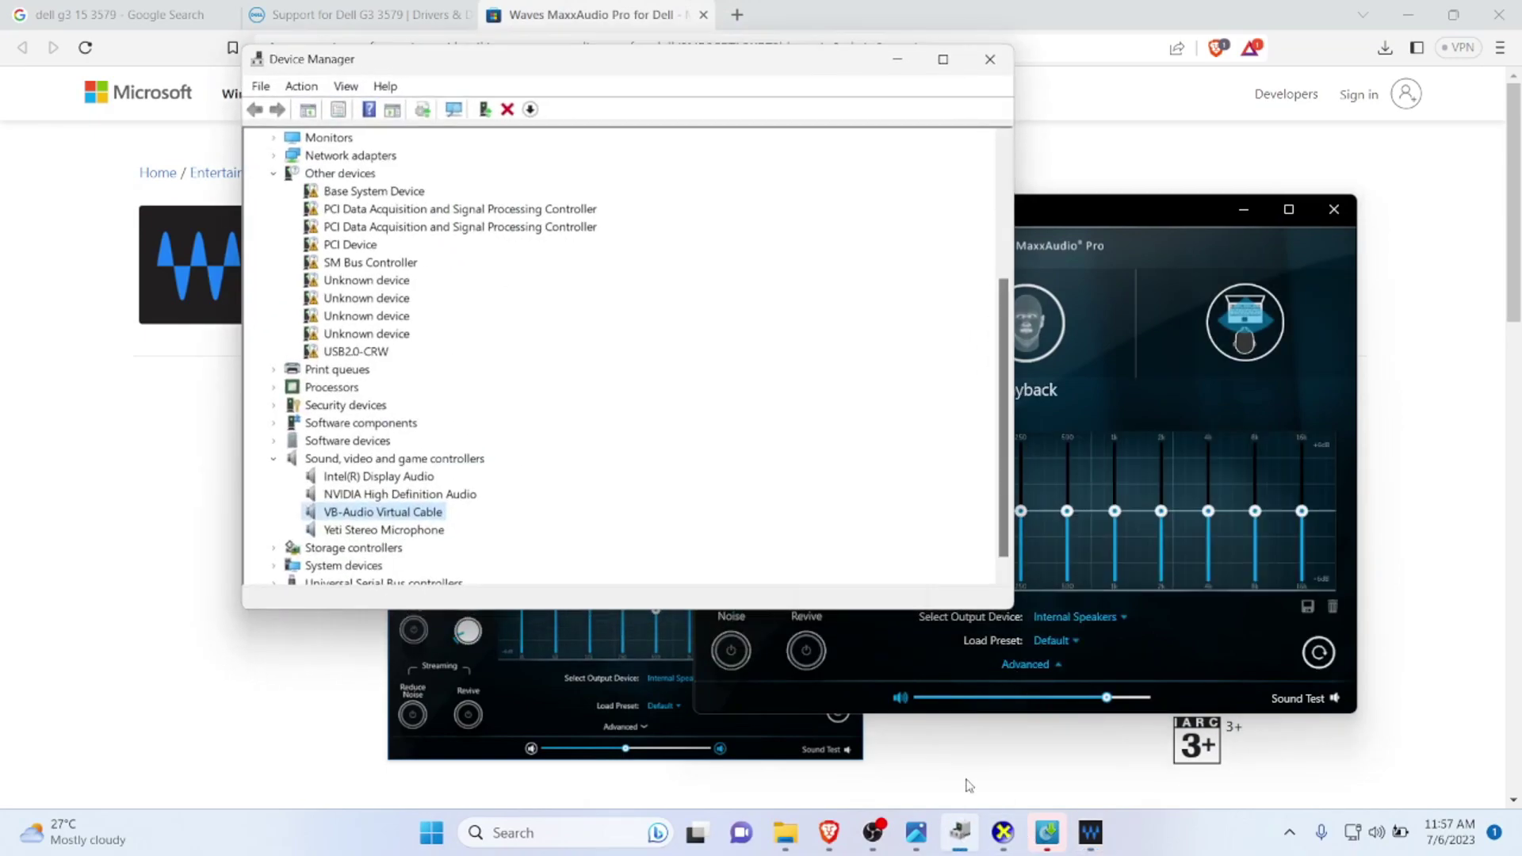
pyautogui.scroll(-1, 663, 476)
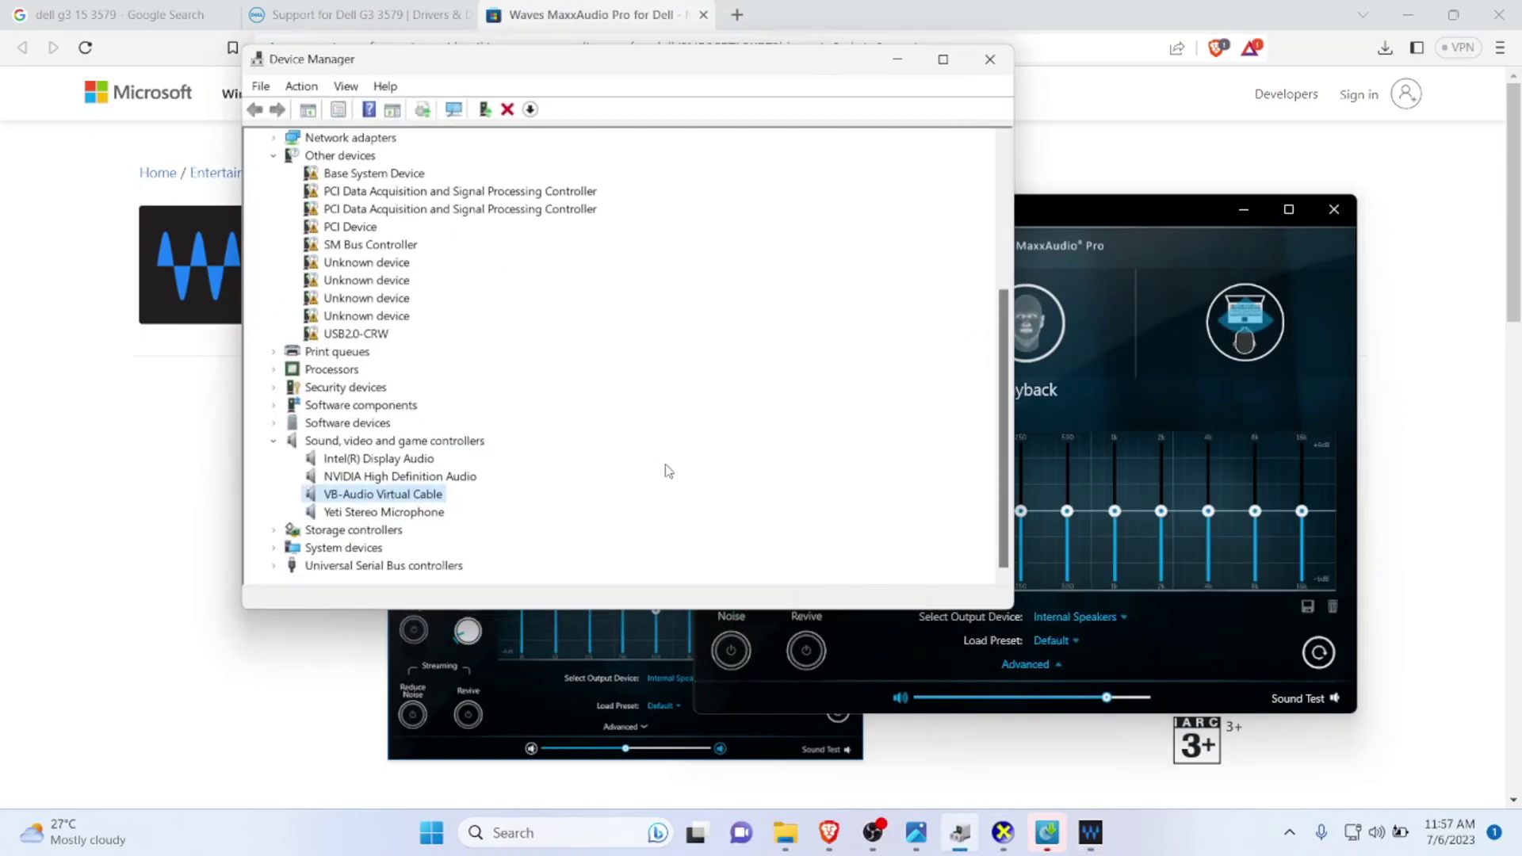
pyautogui.click(301, 86)
pyautogui.click(372, 211)
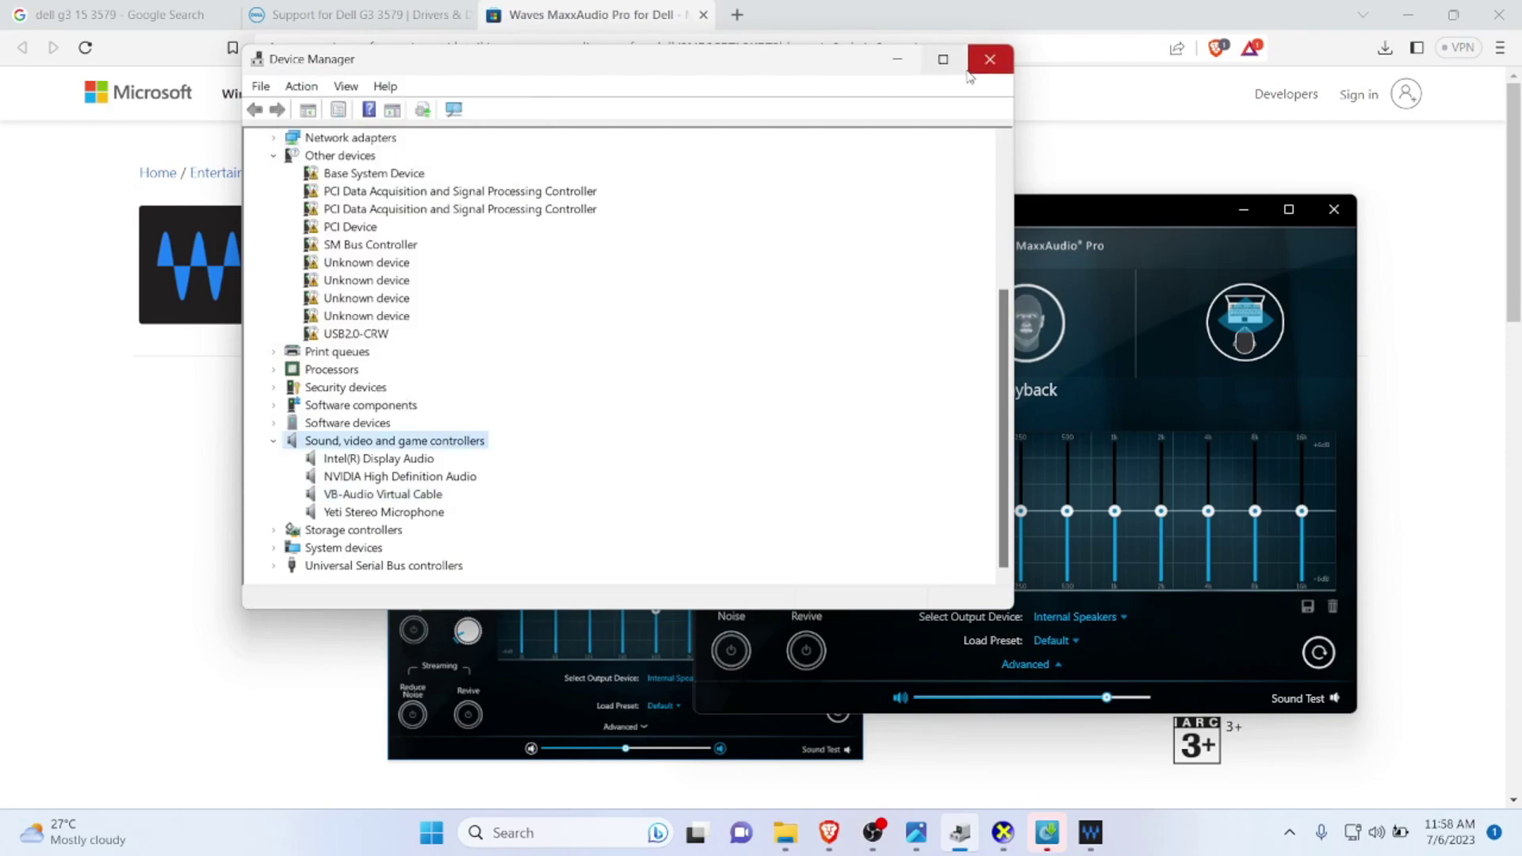
pyautogui.click(990, 63)
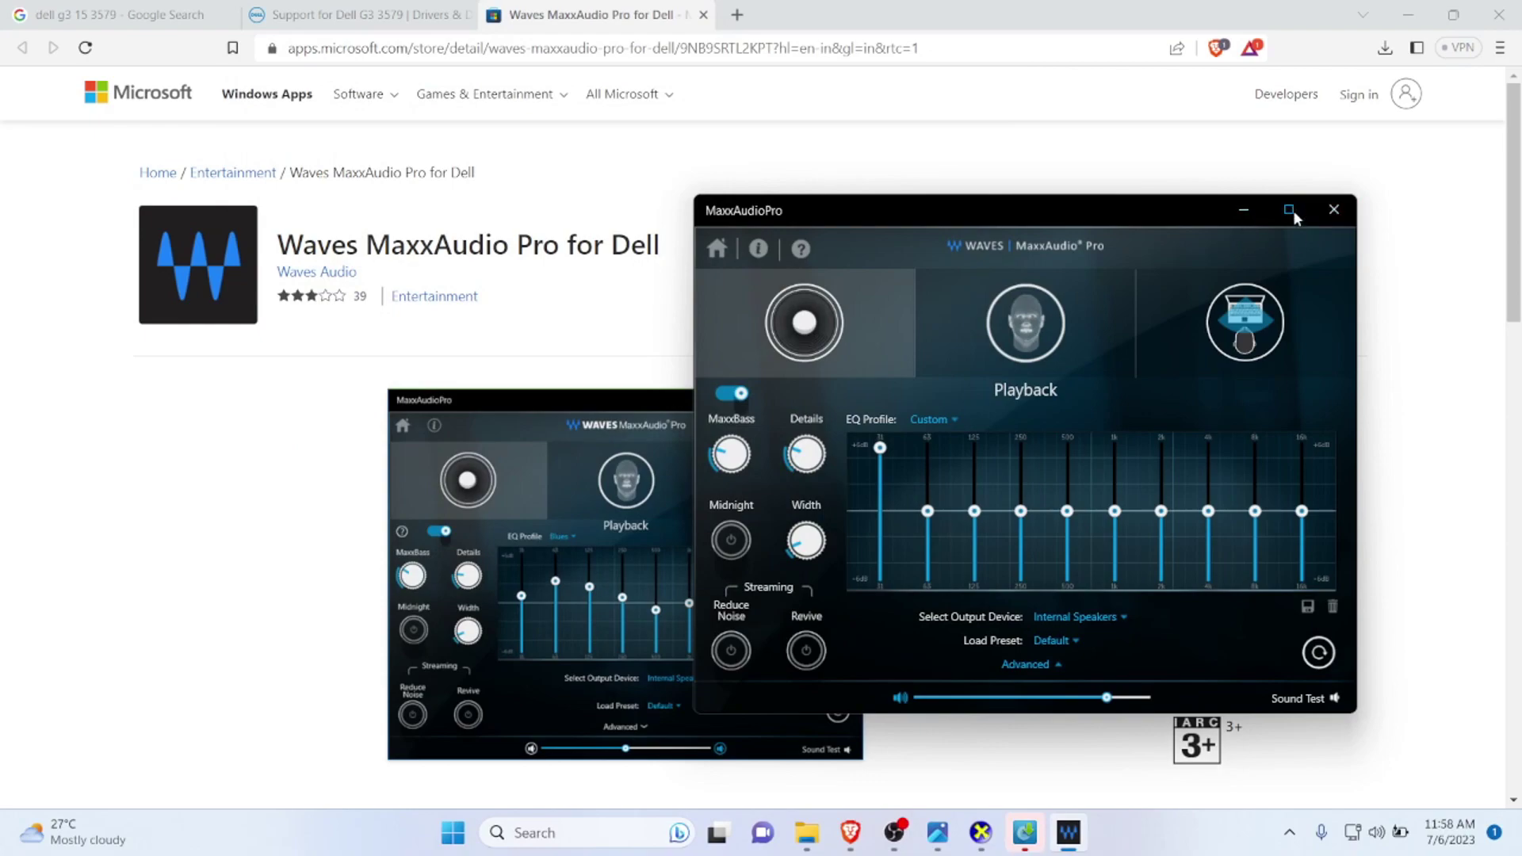
pyautogui.click(1335, 210)
# Close Brave's three tabs, the Waves installer notice, the Downloads folder and the MaxxAudioPro screenshot.
pyautogui.click(1501, 14)
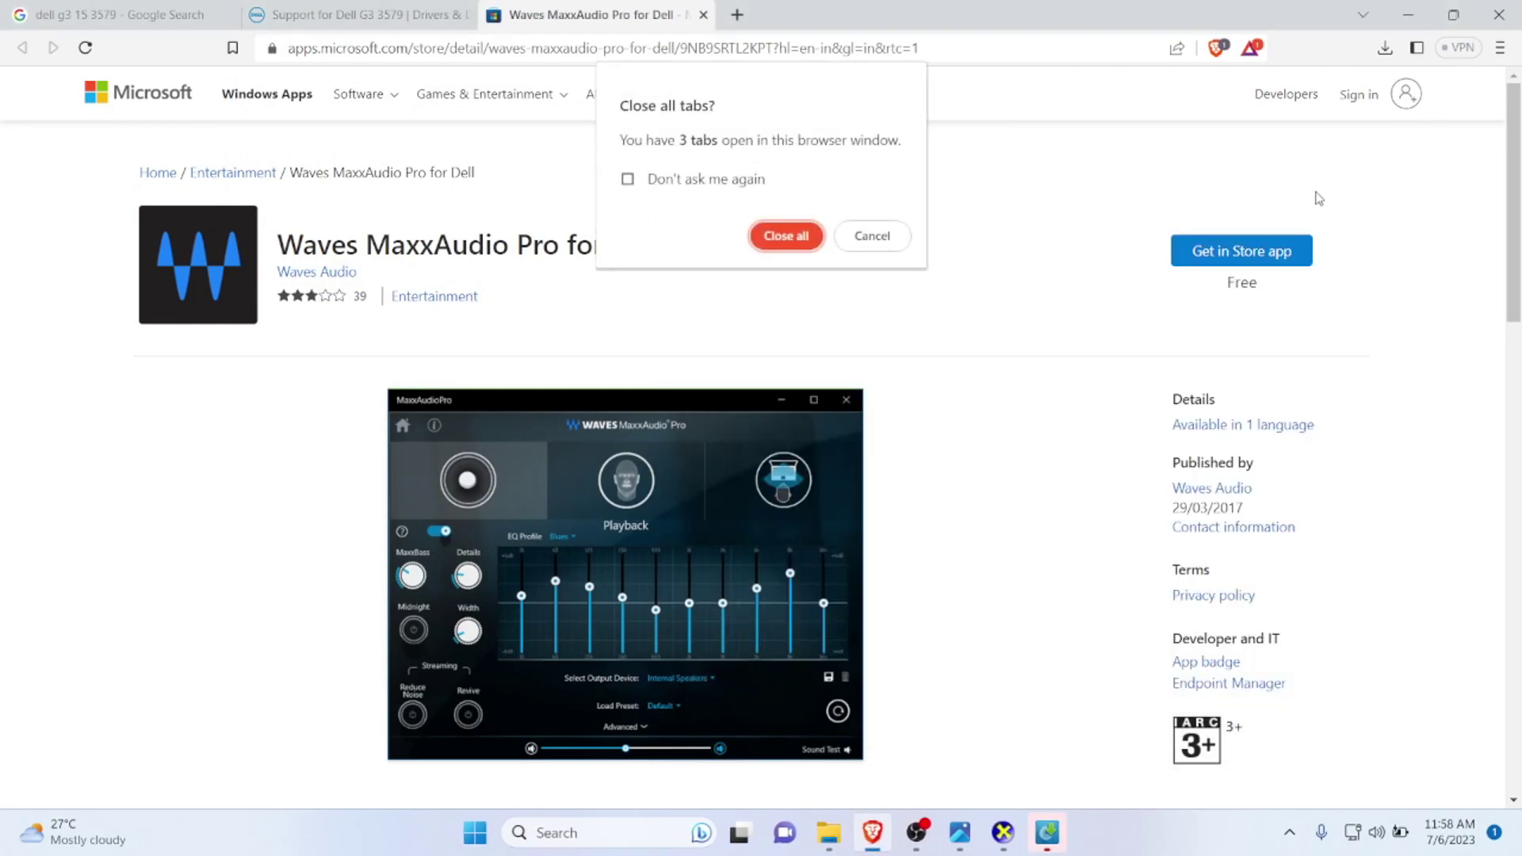
pyautogui.click(768, 236)
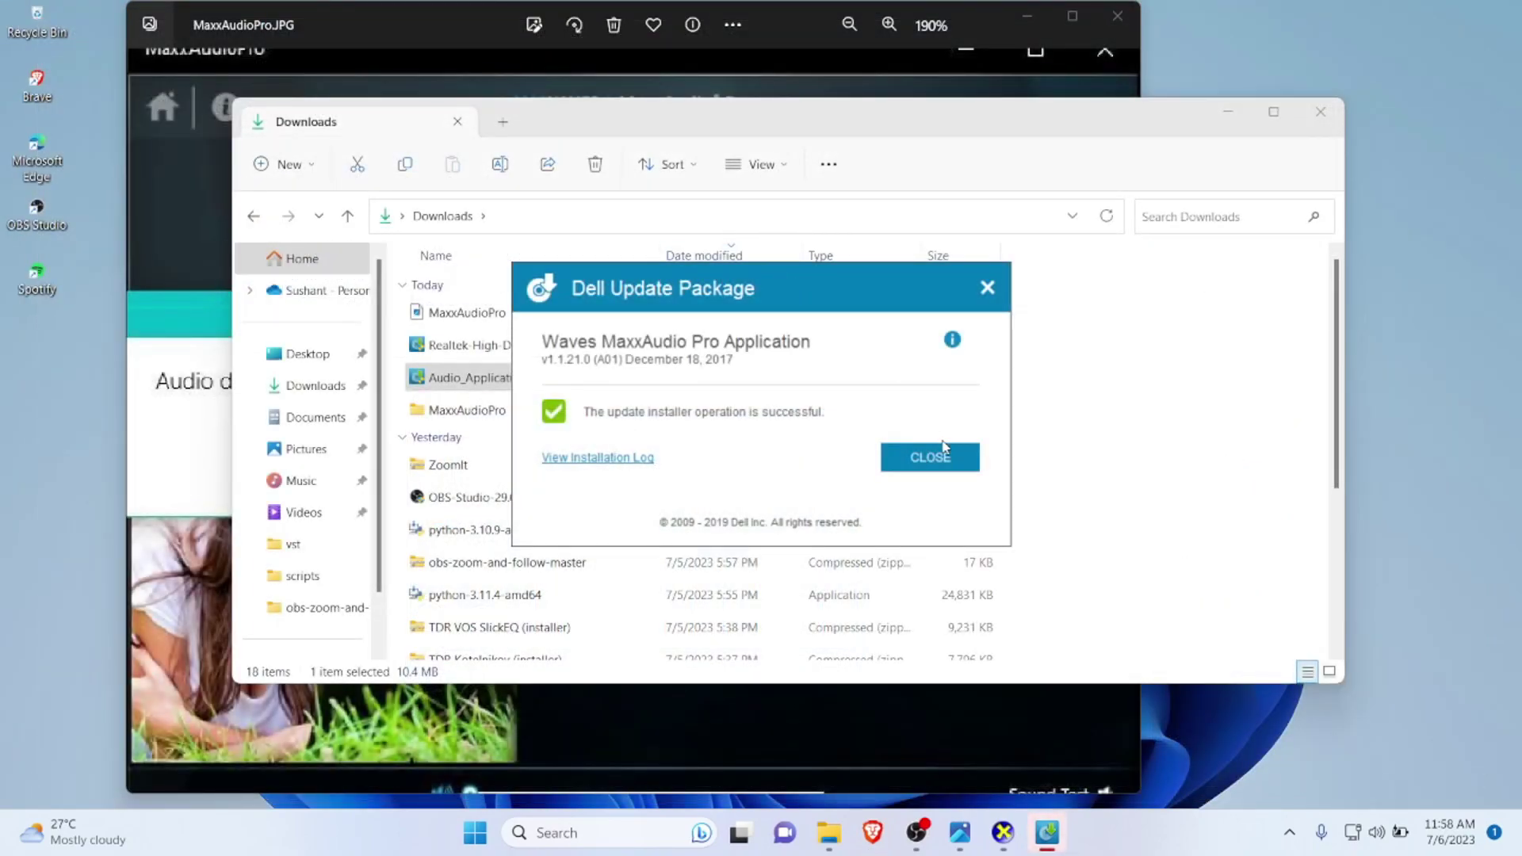
pyautogui.click(930, 460)
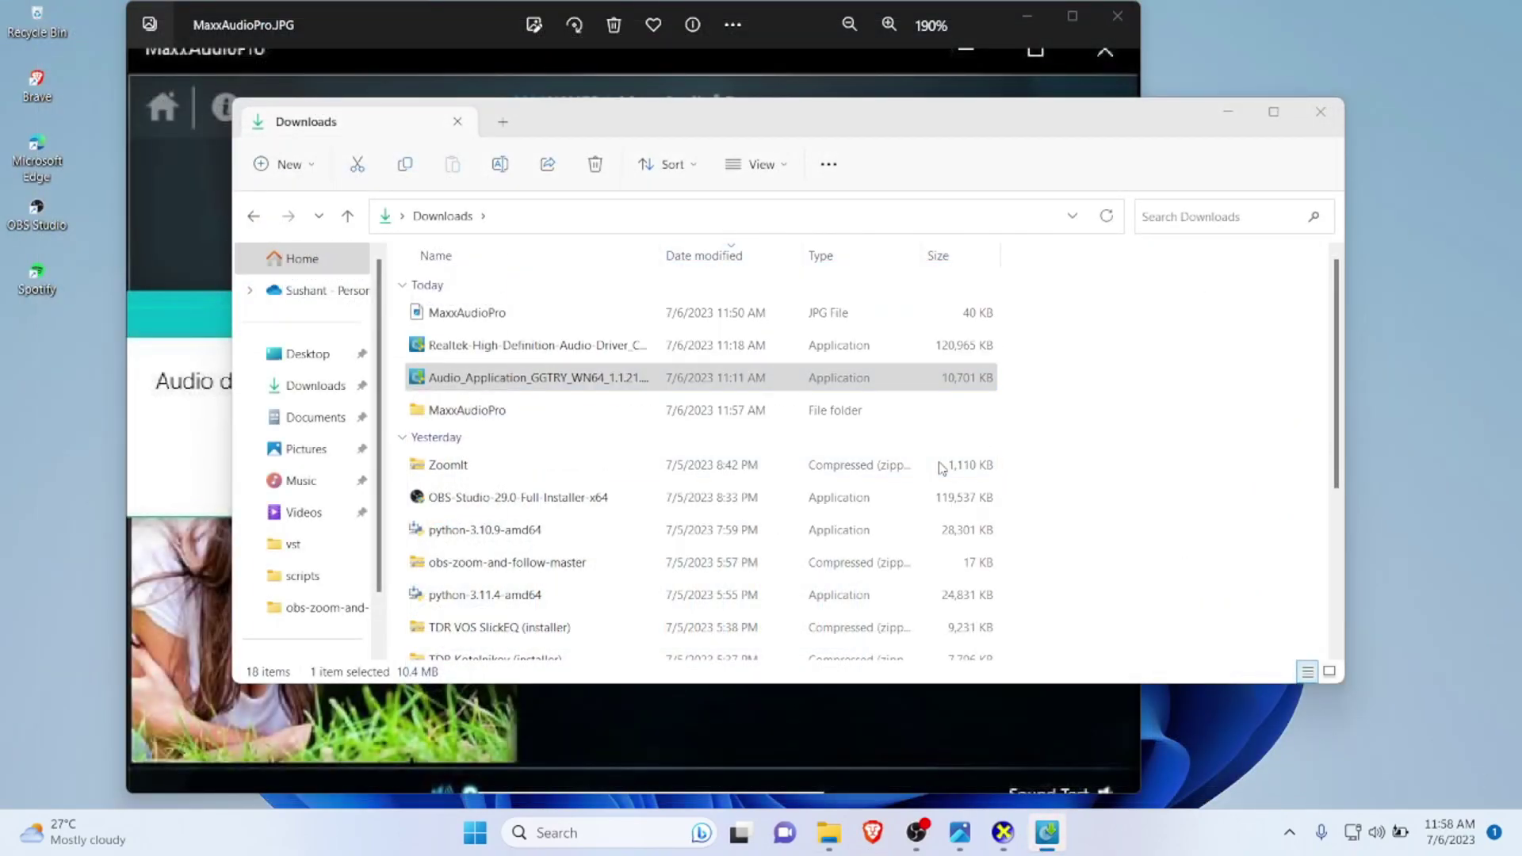
pyautogui.click(1321, 112)
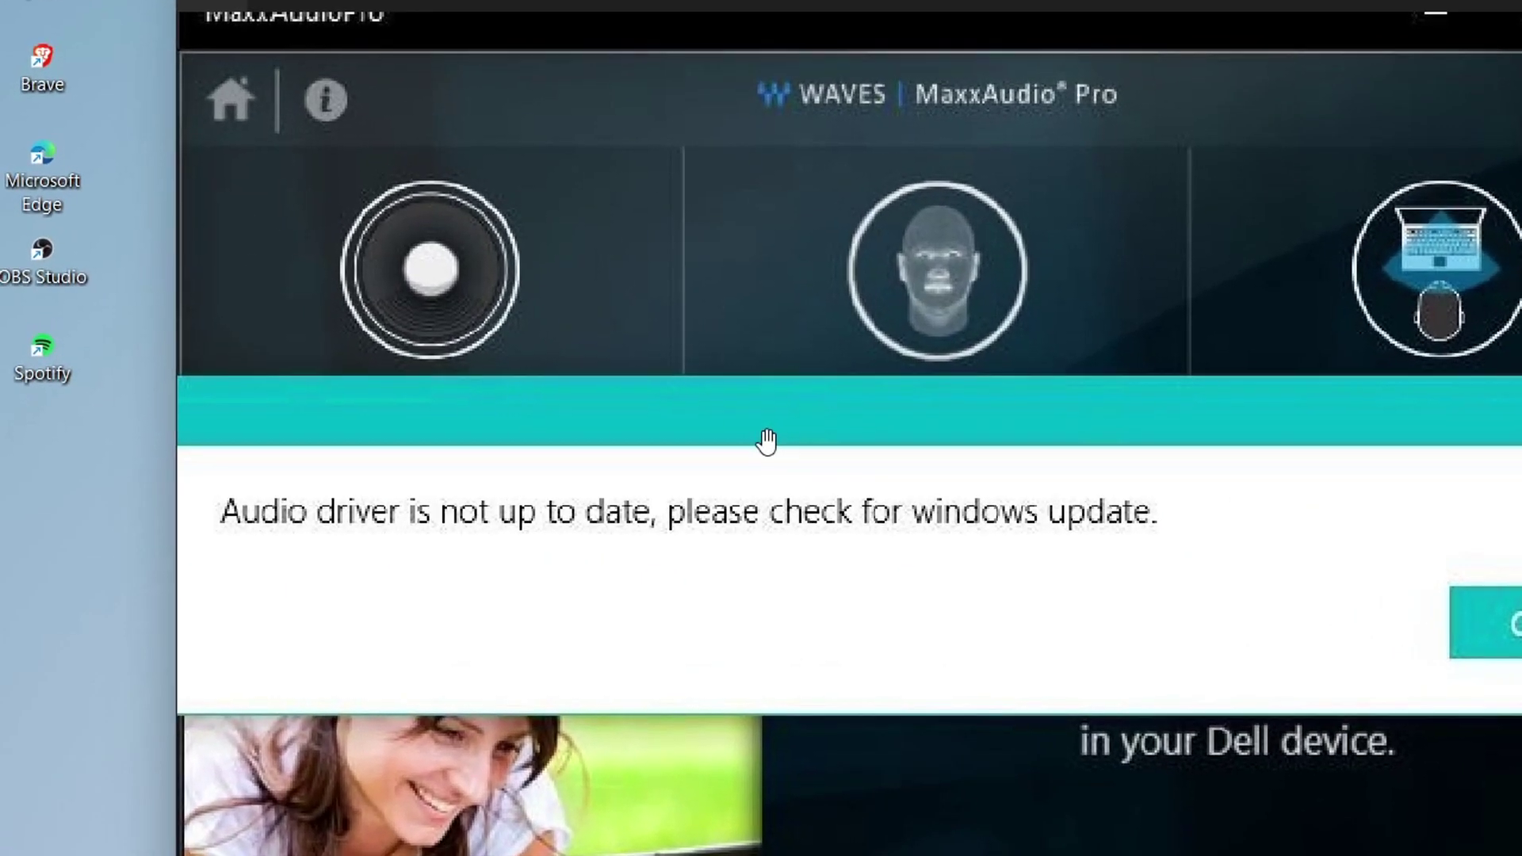
pyautogui.click(1111, 16)
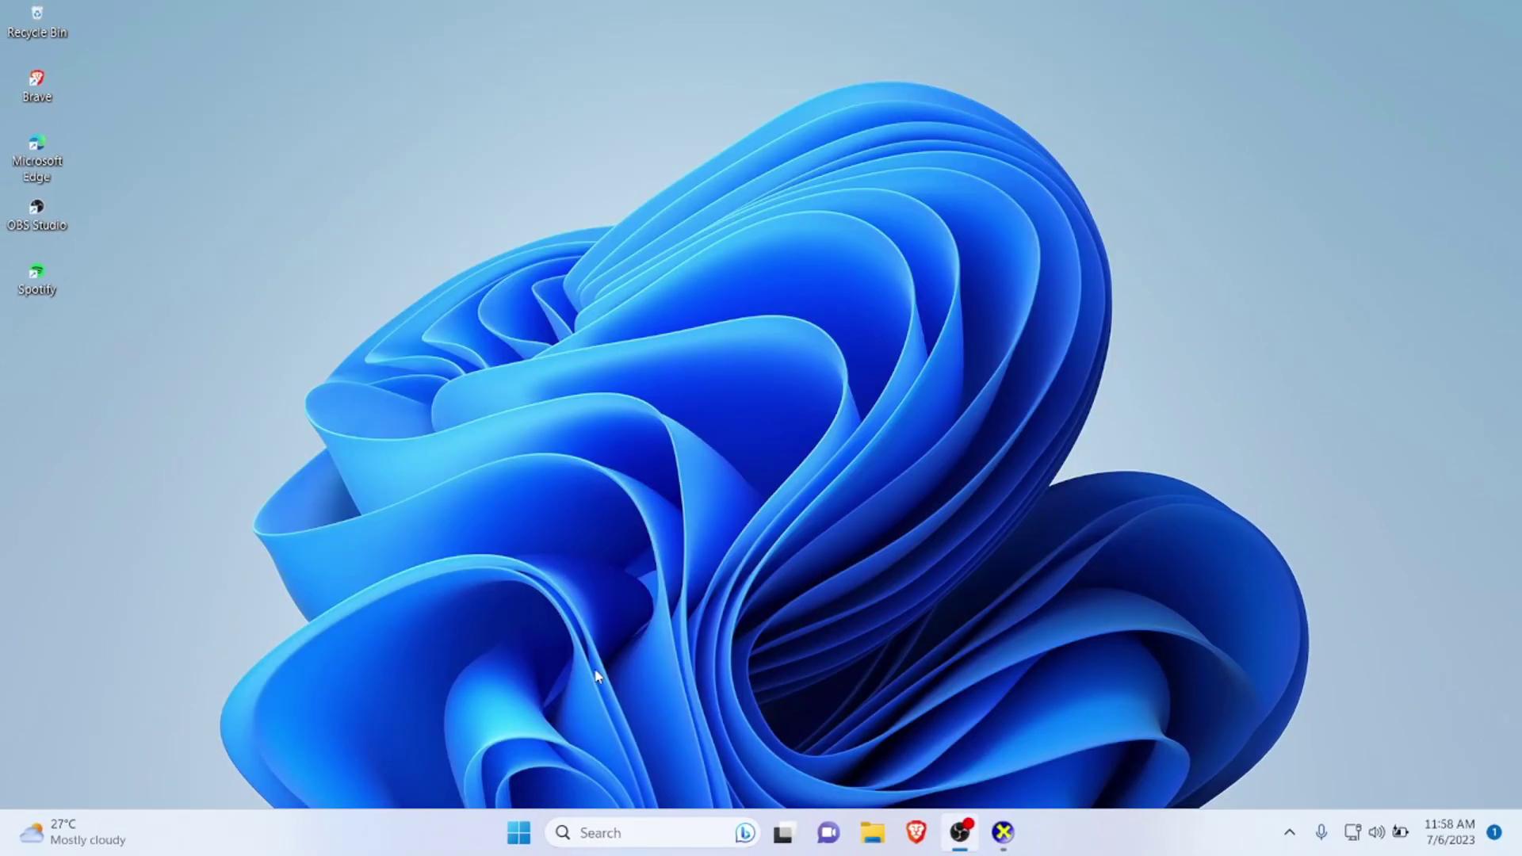